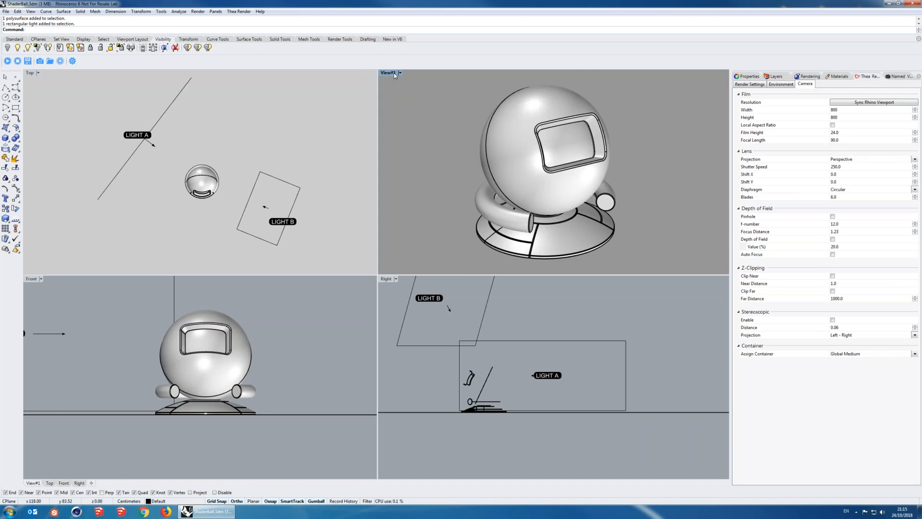
- Open the Thea Darkroom and shrink it to a smaller floating window over the viewports
{"action": "left_click", "coordinate": [40, 61]}
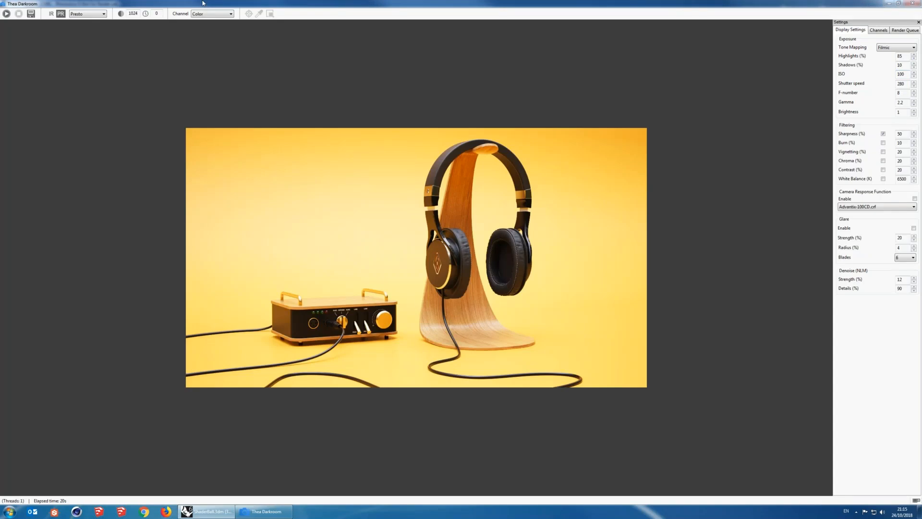
{"action": "left_click_drag", "start_coordinate": [202, 3], "coordinate": [270, 44]}
{"action": "left_click_drag", "start_coordinate": [768, 482], "coordinate": [630, 422]}
{"action": "mouse_move", "coordinate": [576, 64]}
{"action": "left_mouse_down"}
{"action": "mouse_move", "coordinate": [509, 86]}
{"action": "mouse_move", "coordinate": [685, 89]}
{"action": "mouse_move", "coordinate": [628, 103]}
{"action": "left_mouse_up"}
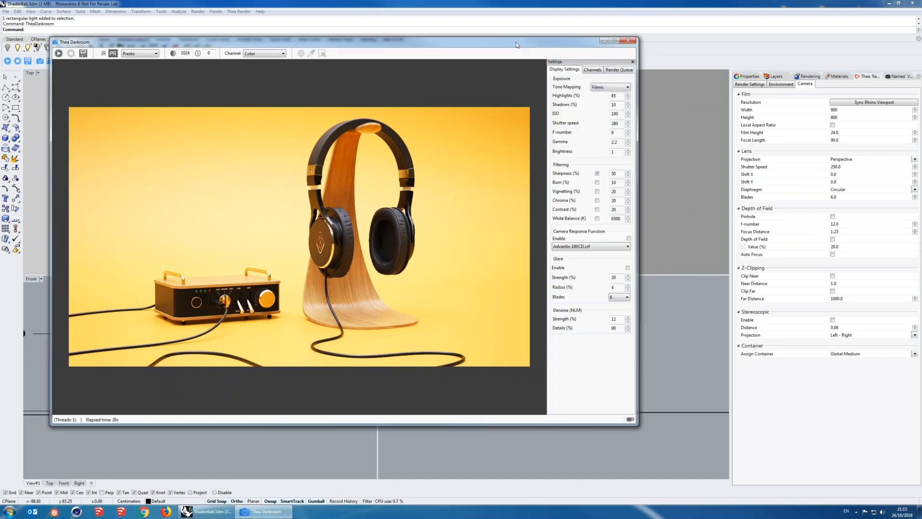
{"action": "left_click_drag", "start_coordinate": [515, 42], "coordinate": [554, 42]}
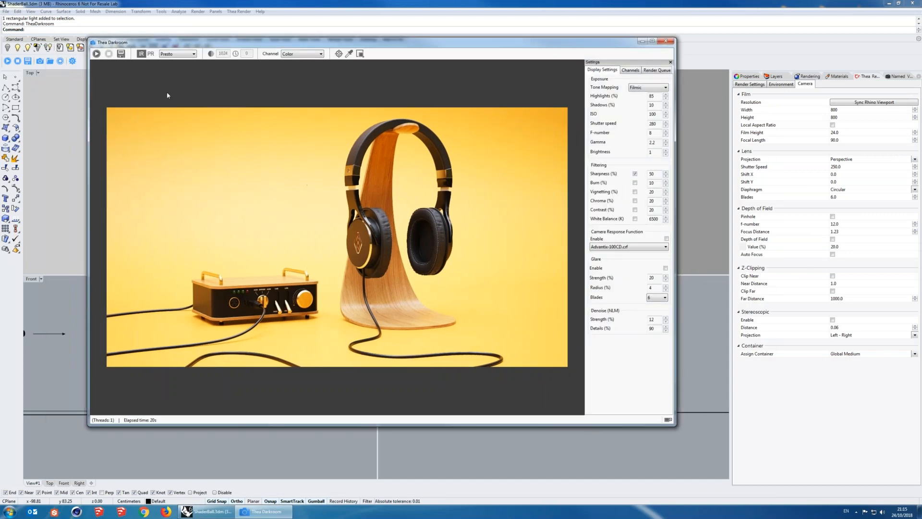
- Run an interactive Darkroom render and dock the orange material's editor beside the display settings, closing both when done
{"action": "left_click", "coordinate": [690, 123]}
{"action": "left_click", "coordinate": [79, 48]}
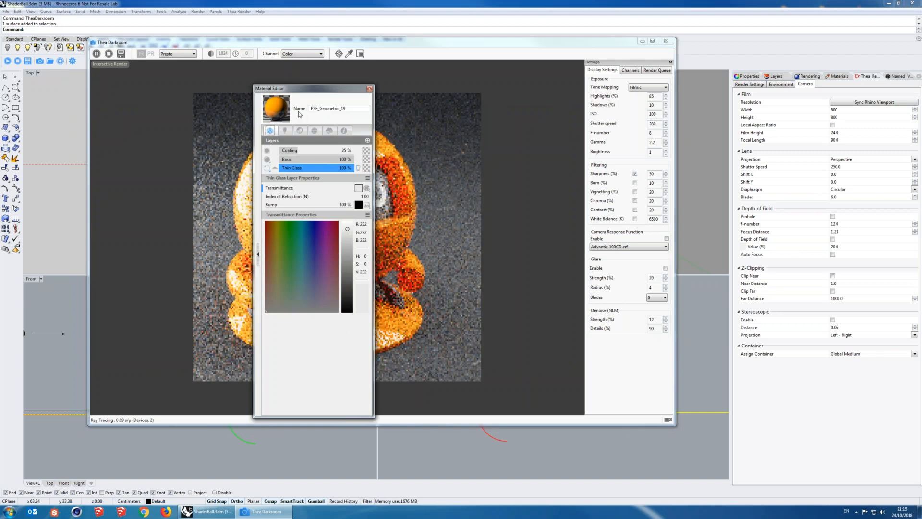
{"action": "left_click_drag", "start_coordinate": [304, 91], "coordinate": [580, 72]}
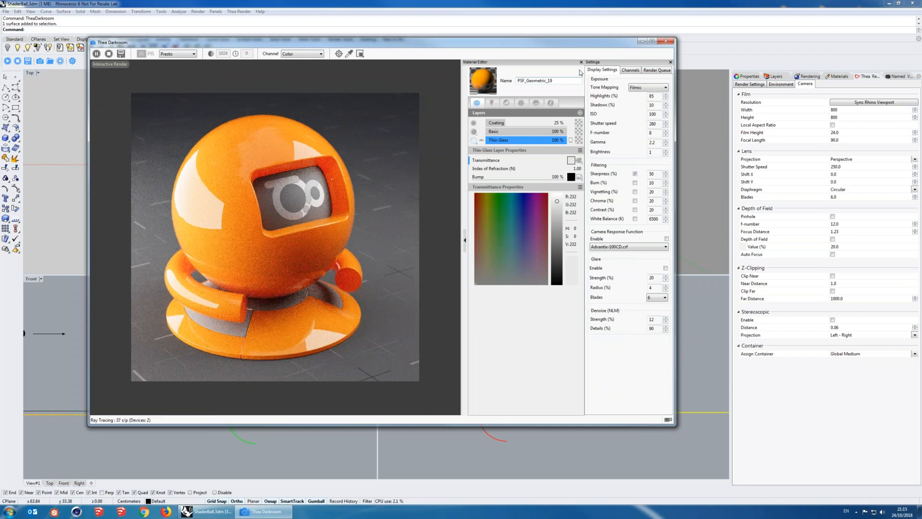
{"action": "left_click", "coordinate": [581, 62]}
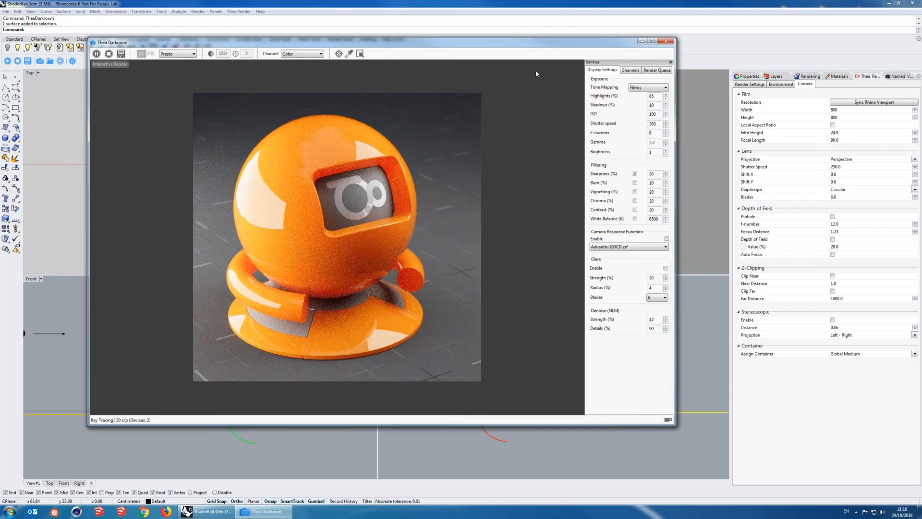
{"action": "left_click", "coordinate": [665, 42]}
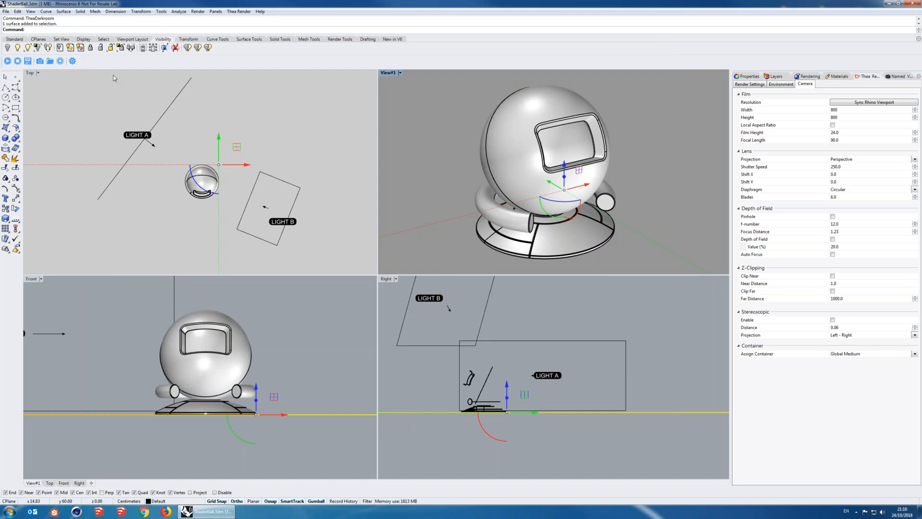
- Render the View#1 viewport interactively with the display shutter speed set to 220, and stop the viewport render
{"action": "left_click", "coordinate": [8, 61]}
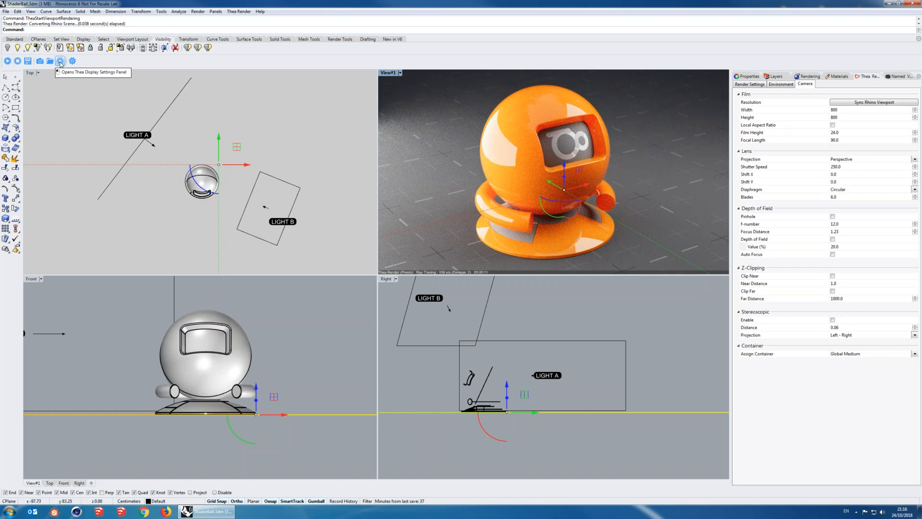
{"action": "left_click", "coordinate": [61, 62]}
{"action": "left_click_drag", "start_coordinate": [632, 102], "coordinate": [342, 95]}
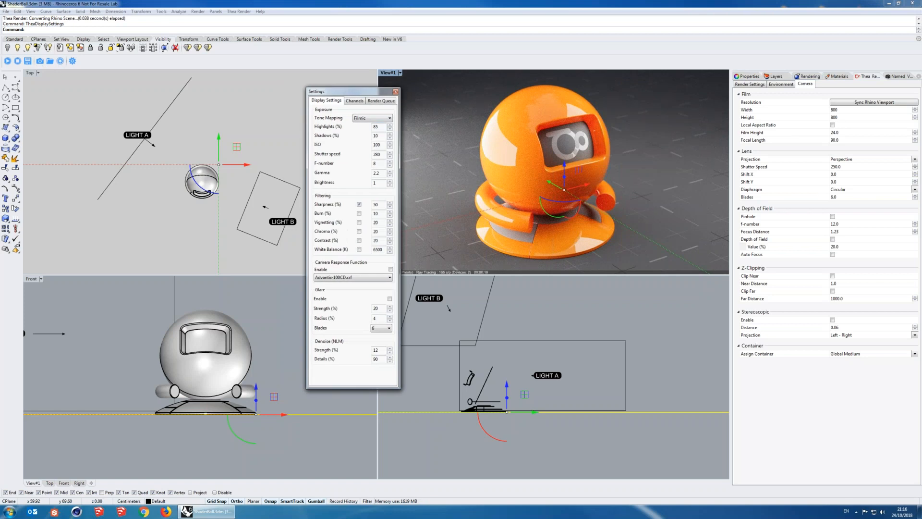
{"action": "double_click", "coordinate": [379, 153]}
{"action": "type", "text": "220"}
{"action": "key", "text": "Return"}
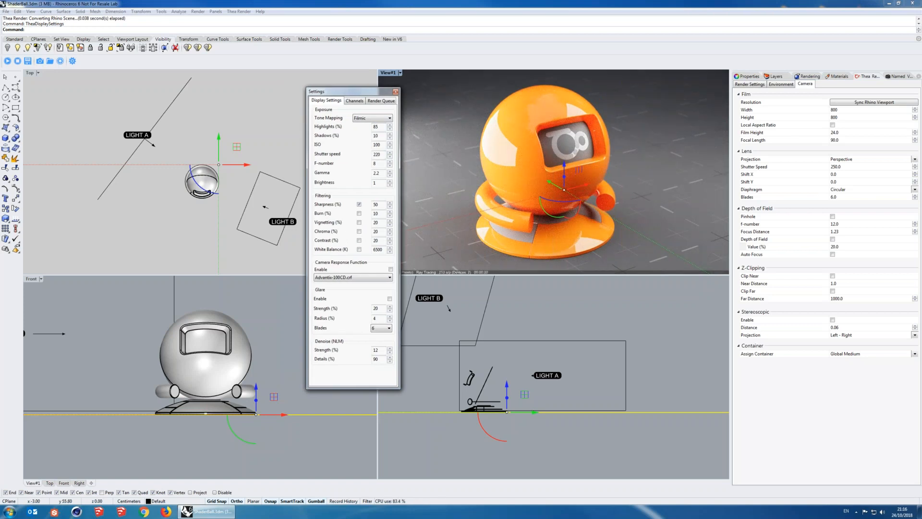
{"action": "left_click", "coordinate": [395, 91]}
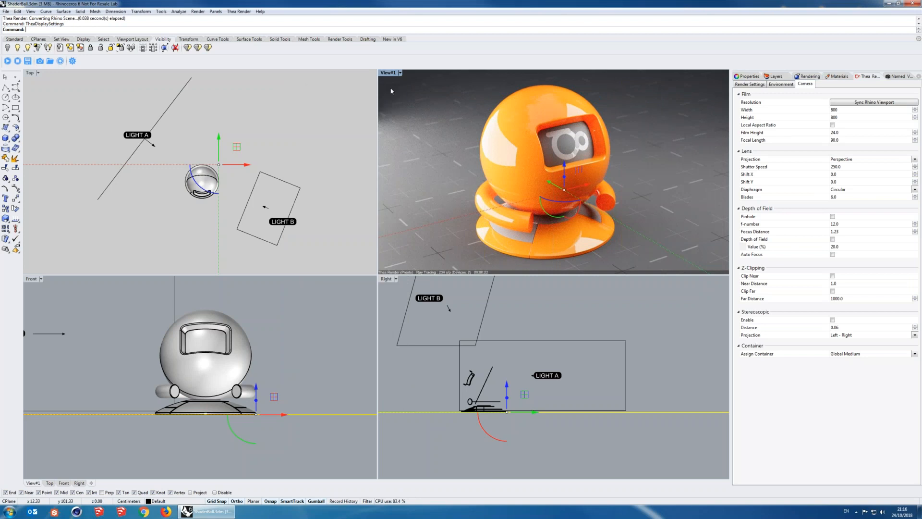
{"action": "left_click", "coordinate": [18, 61]}
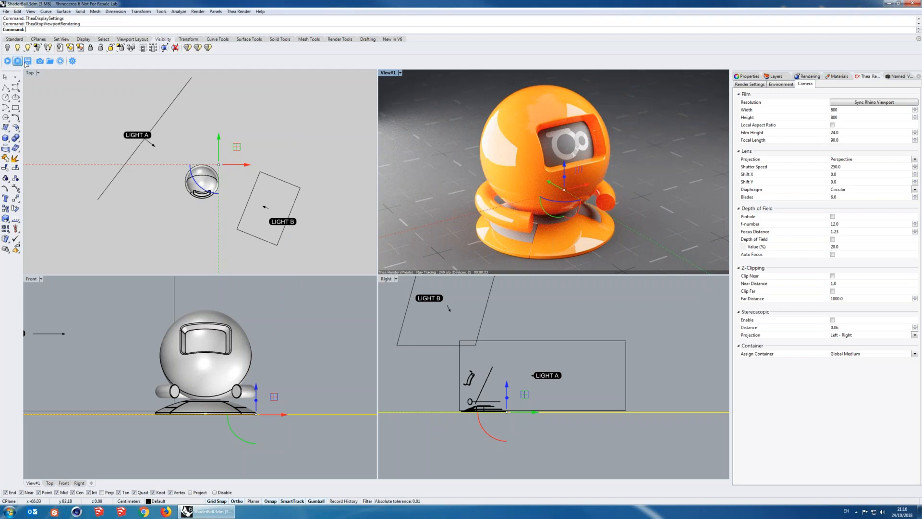
- Reopen the Darkroom, start an interactive render and pick the ball's orange material for editing
{"action": "left_click", "coordinate": [27, 61]}
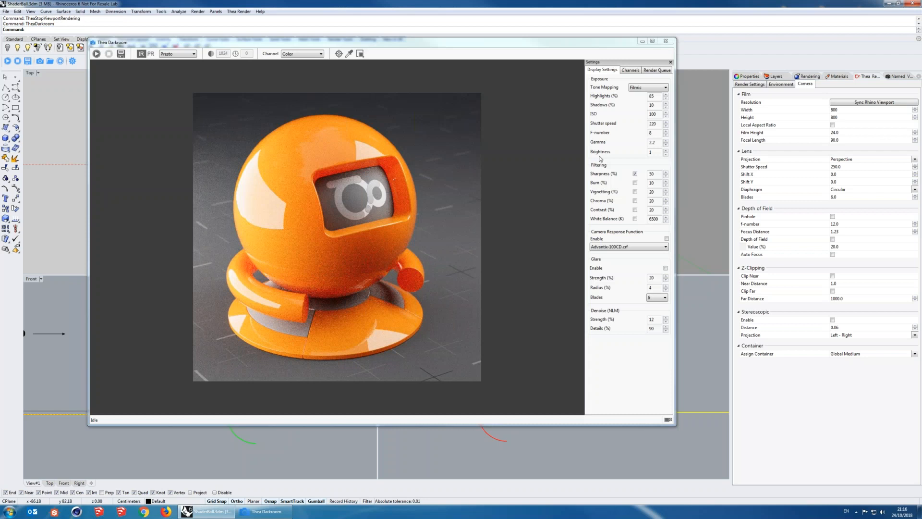
{"action": "left_click", "coordinate": [561, 111]}
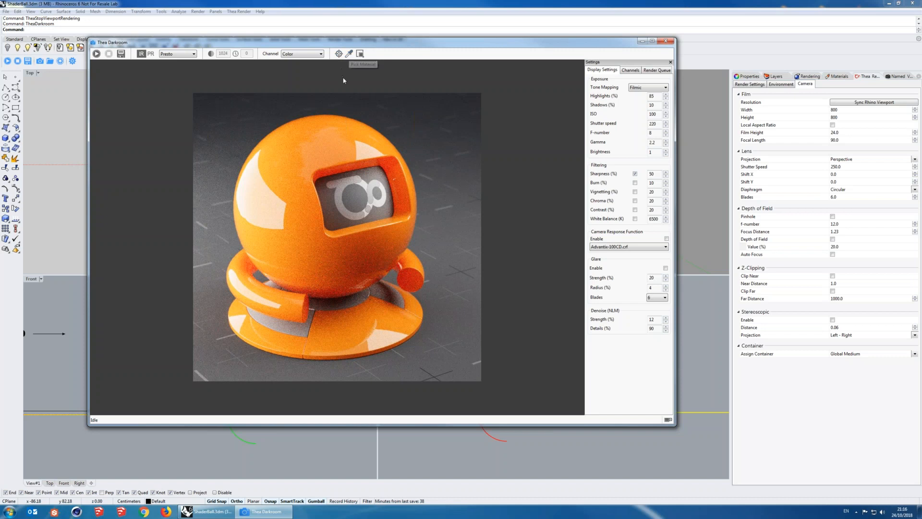
{"action": "left_click", "coordinate": [96, 53]}
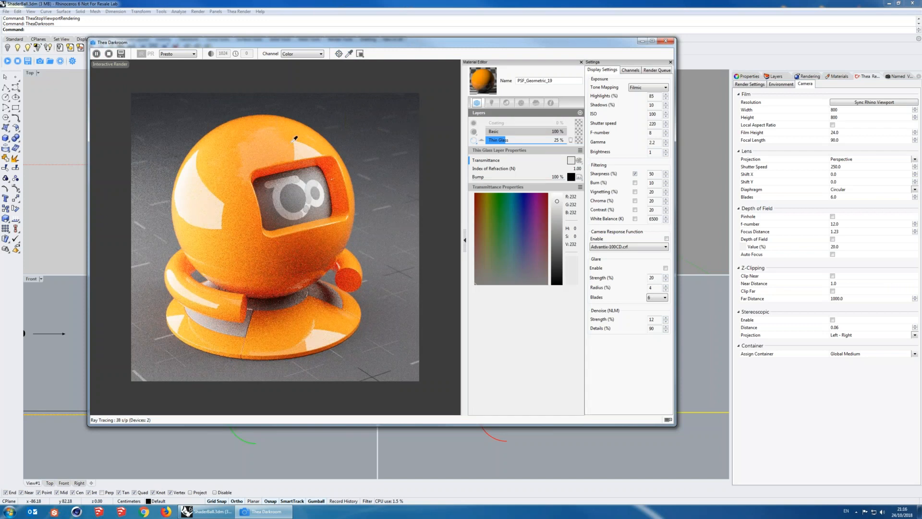
- Change the Basic layer's diffuse color to yellow-orange, RGB 220, 154, 20, and close the Material Editor
{"action": "left_click", "coordinate": [511, 131]}
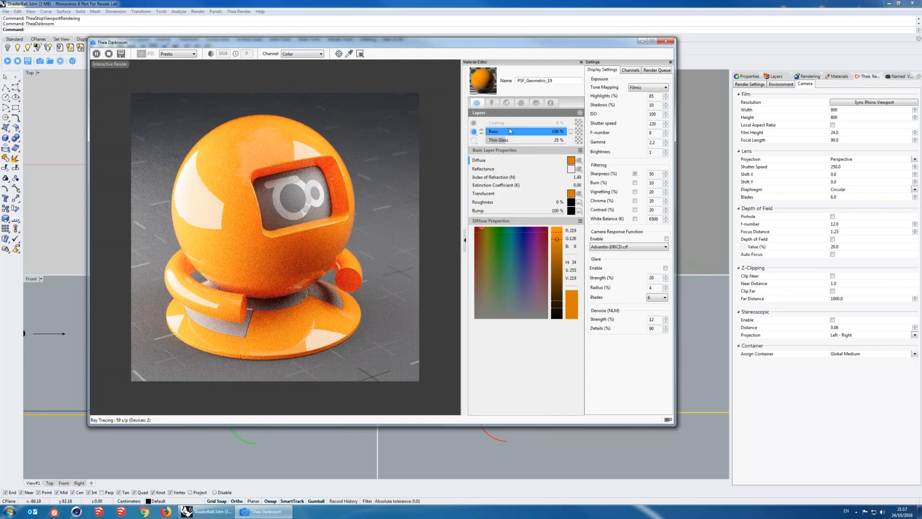
{"action": "left_click", "coordinate": [483, 233]}
{"action": "left_click_drag", "start_coordinate": [484, 234], "coordinate": [491, 235]}
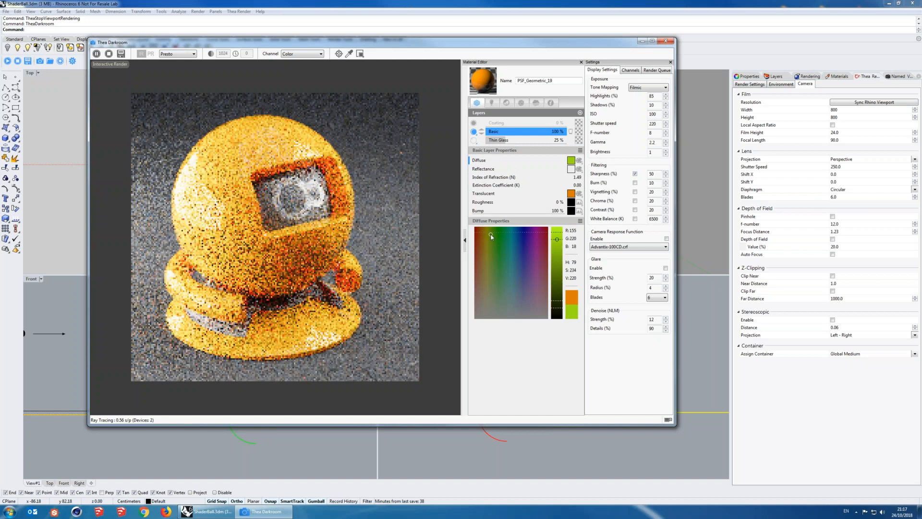
{"action": "left_click_drag", "start_coordinate": [490, 237], "coordinate": [483, 235]}
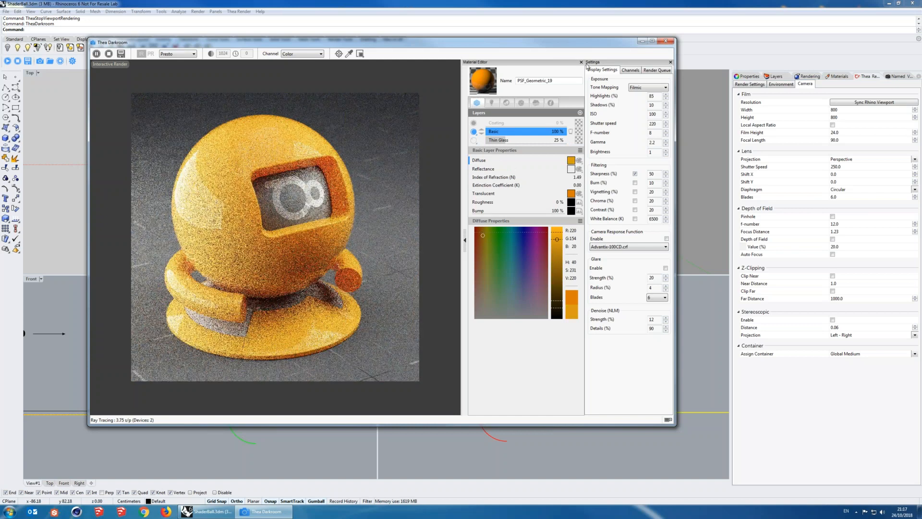
{"action": "left_click", "coordinate": [581, 62]}
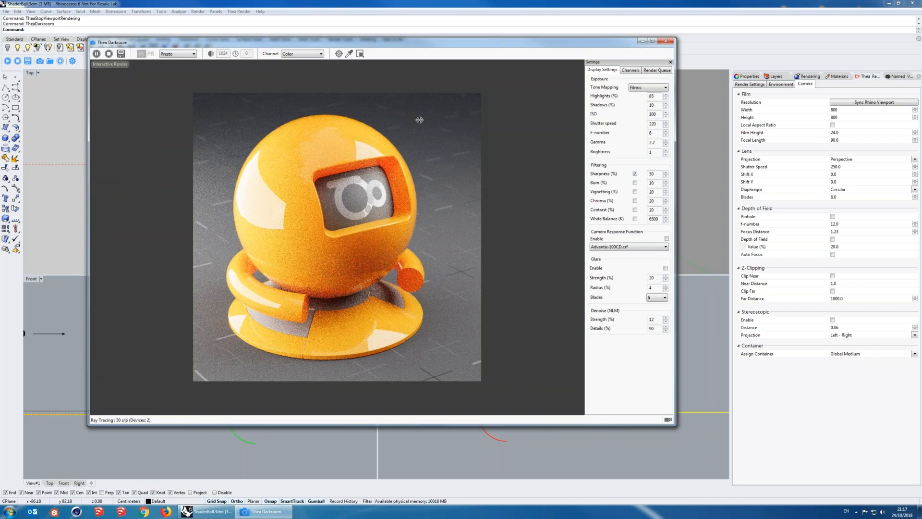
- Pick the camera focus on the background, refocus on the ball's dark screen panel, and stop the interactive render
{"action": "left_click", "coordinate": [387, 175]}
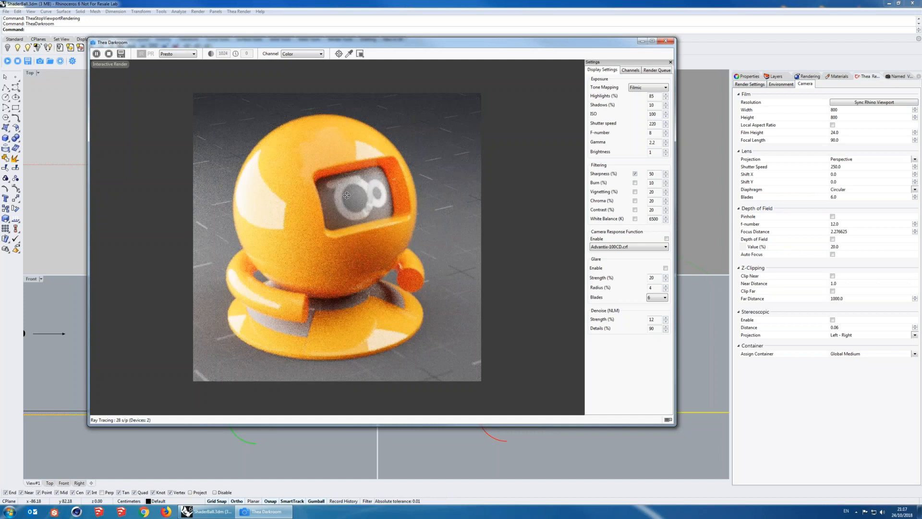
{"action": "left_click", "coordinate": [346, 195]}
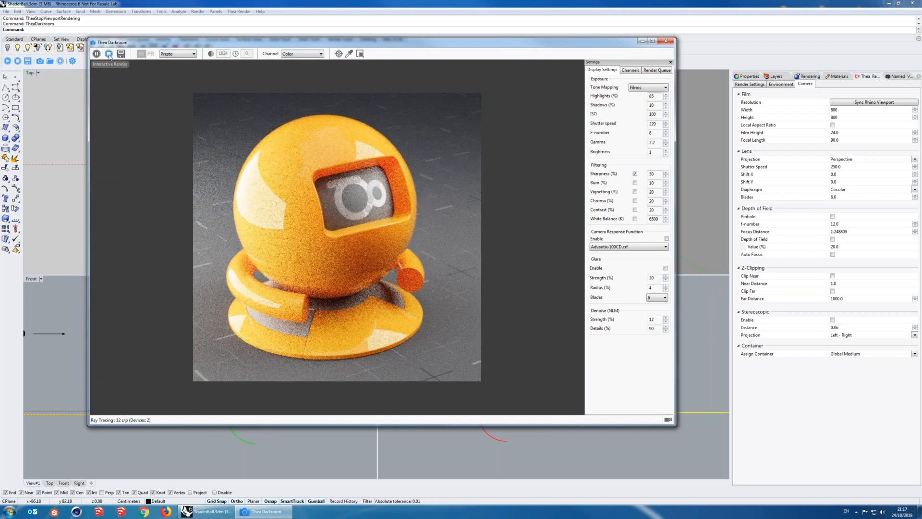
{"action": "left_click", "coordinate": [109, 54]}
- Delete all four cameras, Cam#1 to Cam#4, from the render queue and close the Darkroom
{"action": "left_click", "coordinate": [658, 71]}
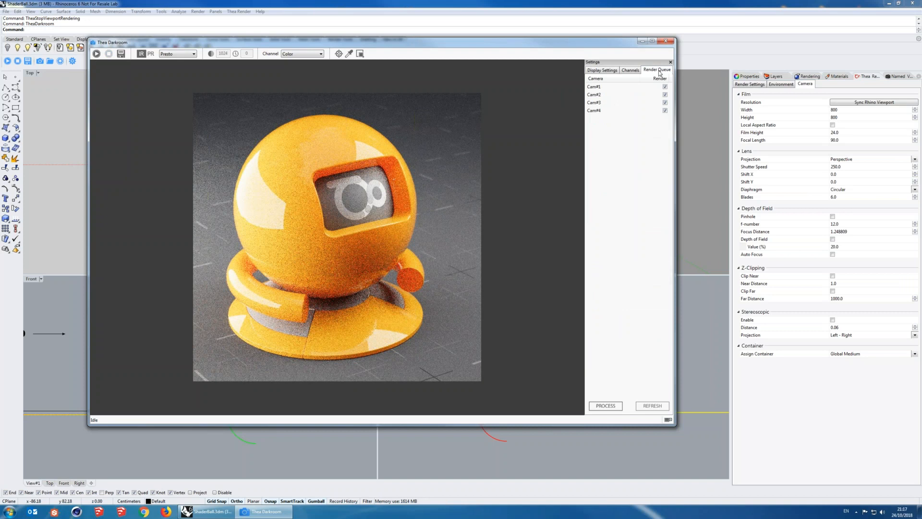
{"action": "right_click", "coordinate": [601, 88]}
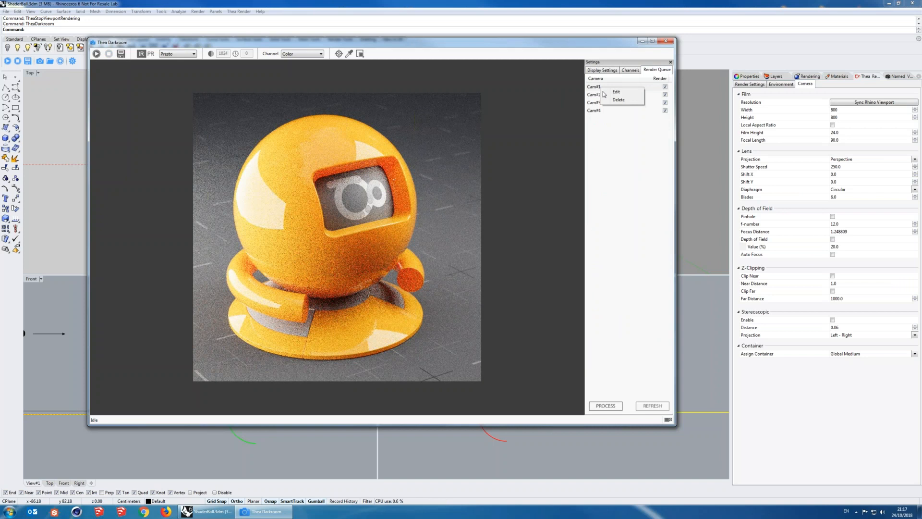
{"action": "left_click", "coordinate": [606, 97]}
{"action": "right_click", "coordinate": [597, 88]}
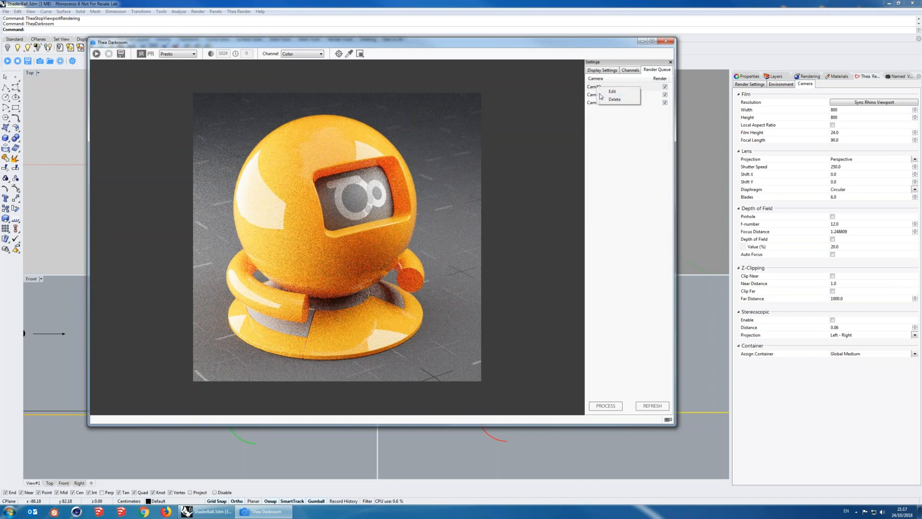
{"action": "left_click", "coordinate": [611, 99]}
{"action": "right_click", "coordinate": [597, 86]}
{"action": "left_click", "coordinate": [609, 98]}
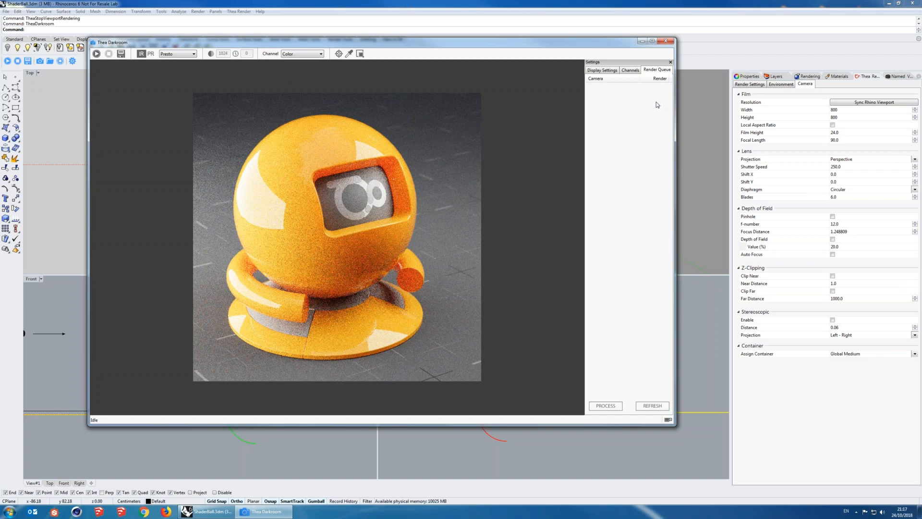
{"action": "left_click", "coordinate": [667, 42]}
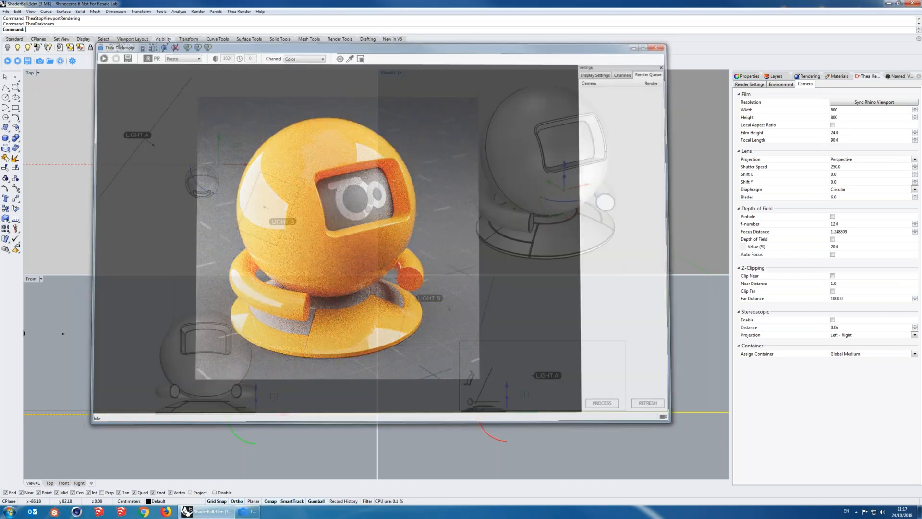
- Set the main render settings to Production render mode with the Adaptive BSD engine, with the other settings sections collapsed
{"action": "left_click", "coordinate": [760, 85]}
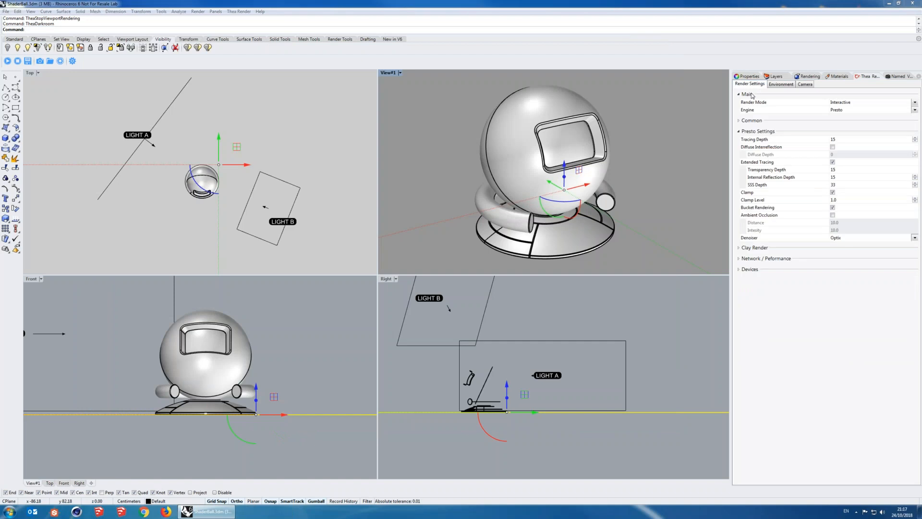
{"action": "left_click", "coordinate": [752, 96]}
{"action": "left_click", "coordinate": [766, 117]}
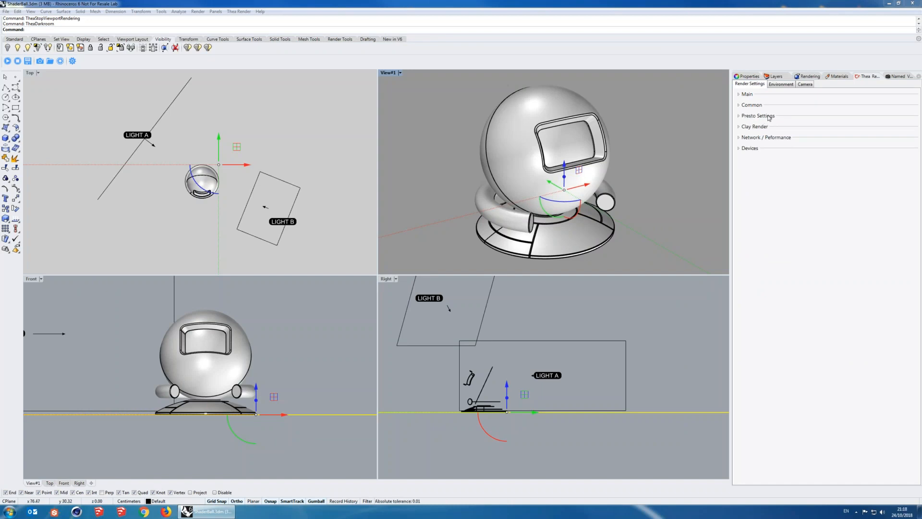
{"action": "left_click", "coordinate": [769, 117]}
{"action": "left_click", "coordinate": [770, 95]}
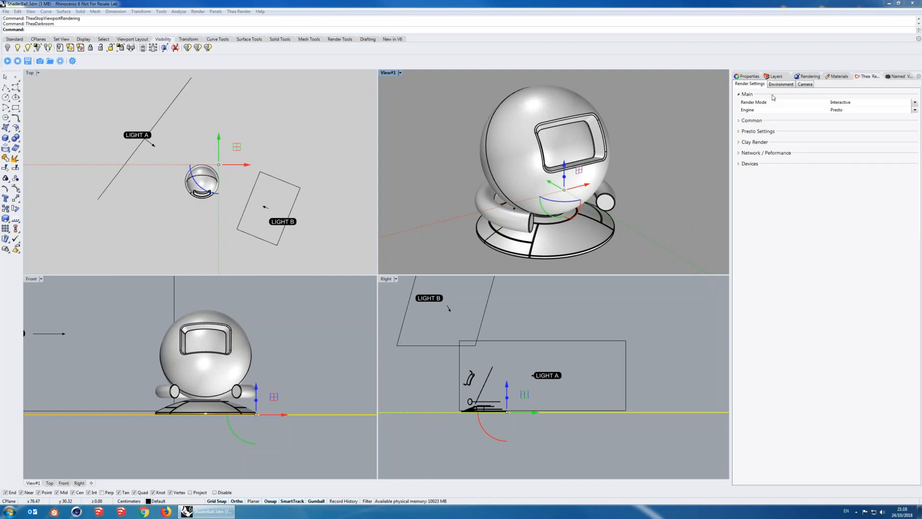
{"action": "left_click", "coordinate": [848, 103]}
{"action": "left_click", "coordinate": [845, 113]}
{"action": "left_click", "coordinate": [845, 110]}
{"action": "left_click", "coordinate": [844, 122]}
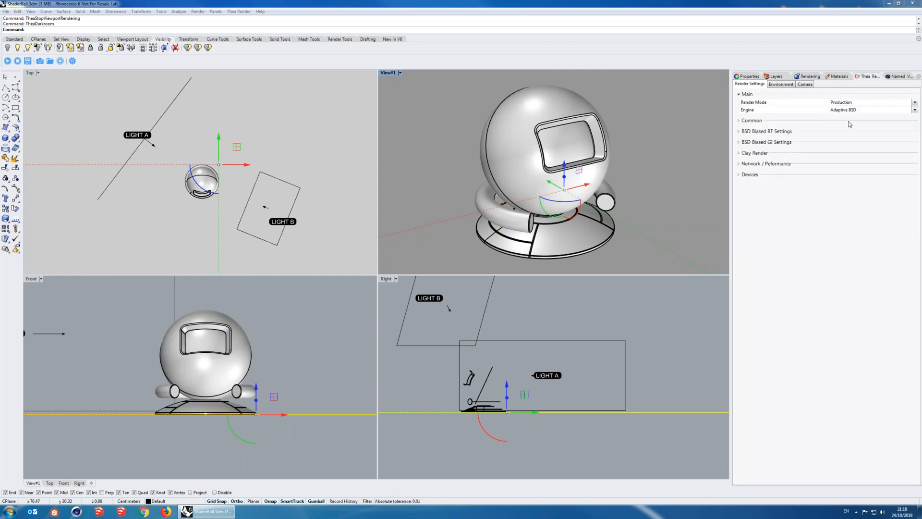
- Review the ray tracing quality options in the BSD Biased RT Settings and collapse the section
{"action": "left_click", "coordinate": [763, 132]}
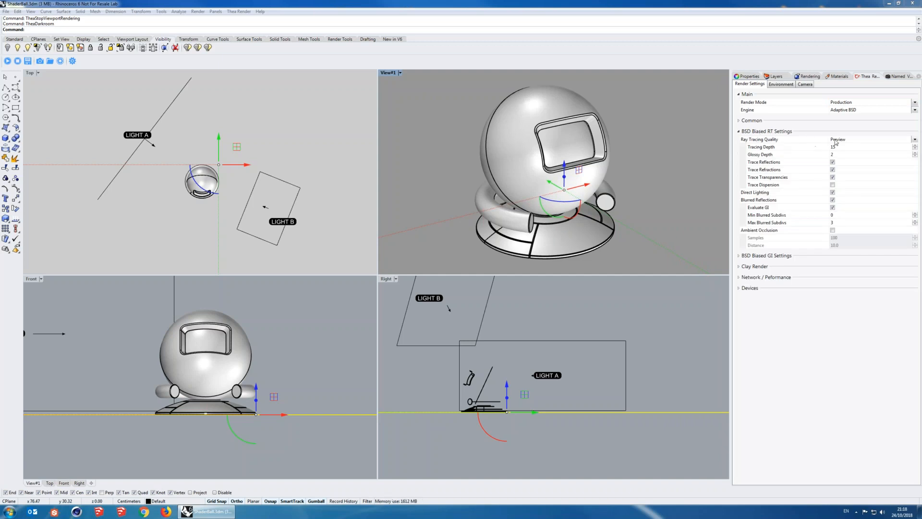
{"action": "left_click", "coordinate": [905, 141]}
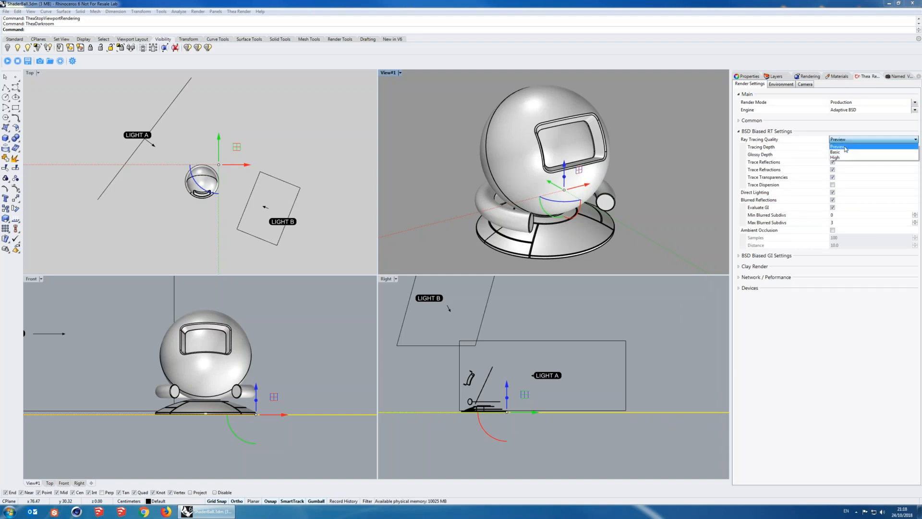
{"action": "left_click", "coordinate": [782, 133]}
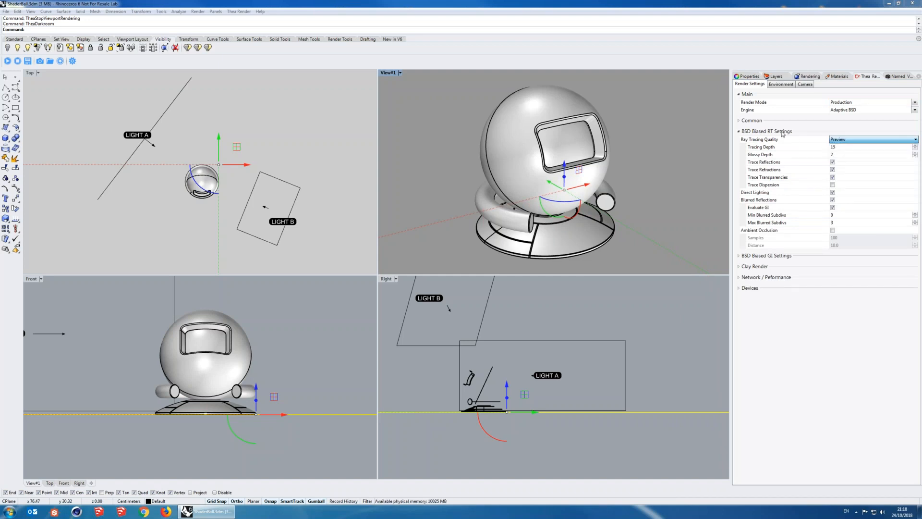
{"action": "left_click", "coordinate": [783, 133]}
- Review the GI Quality and Scene Type options in the BSD Biased GI Settings and collapse the section
{"action": "left_click", "coordinate": [783, 143]}
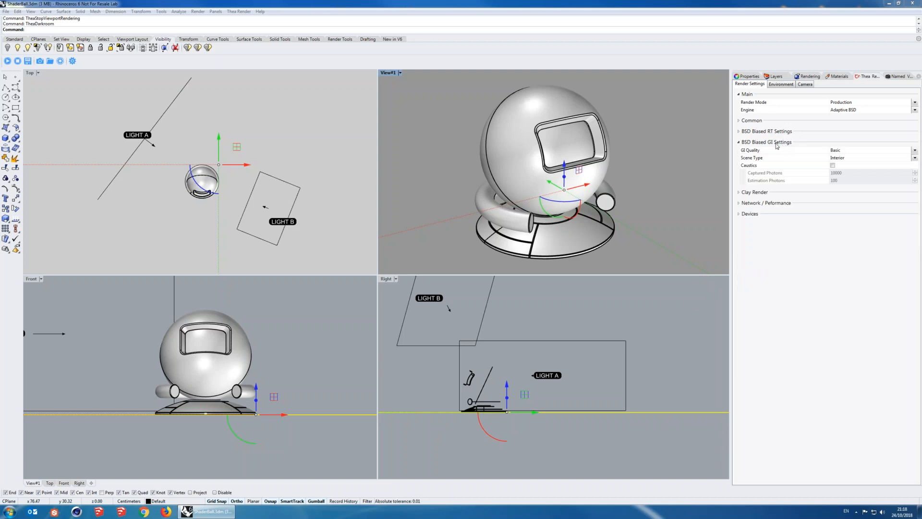
{"action": "left_click", "coordinate": [850, 152]}
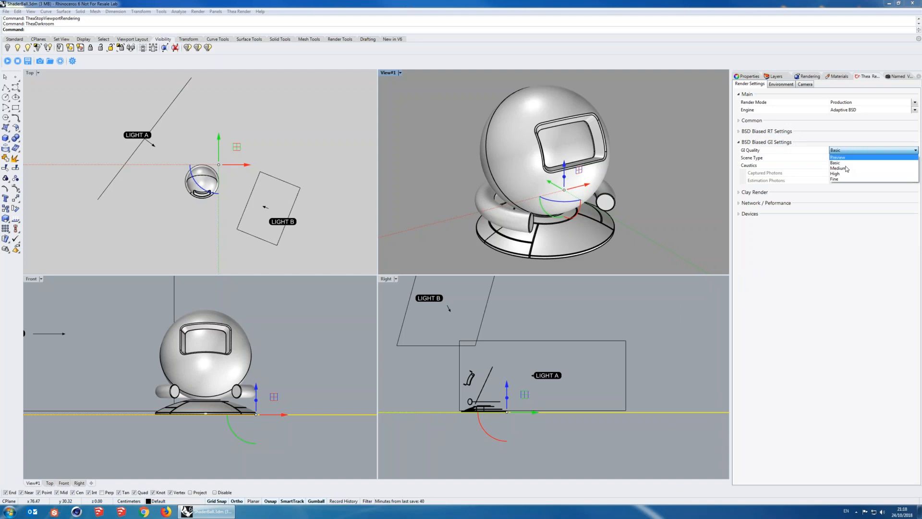
{"action": "left_click", "coordinate": [817, 153]}
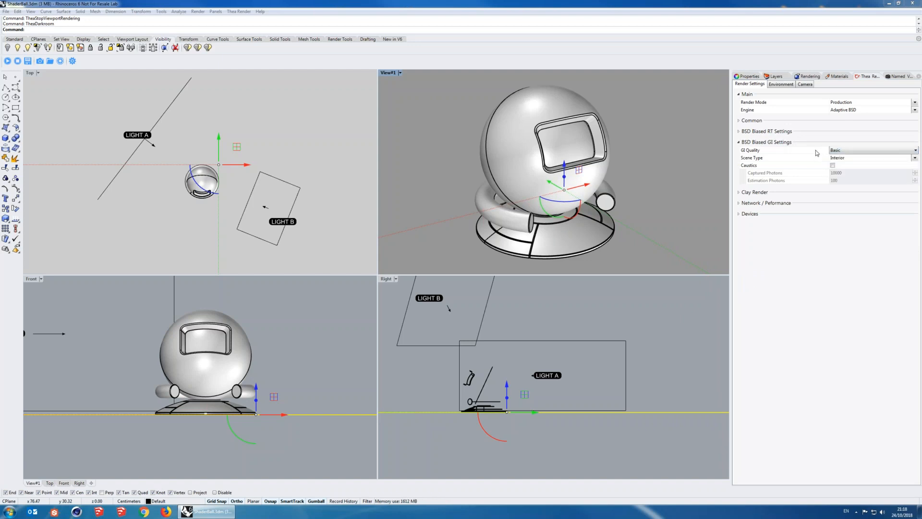
{"action": "left_click", "coordinate": [758, 158]}
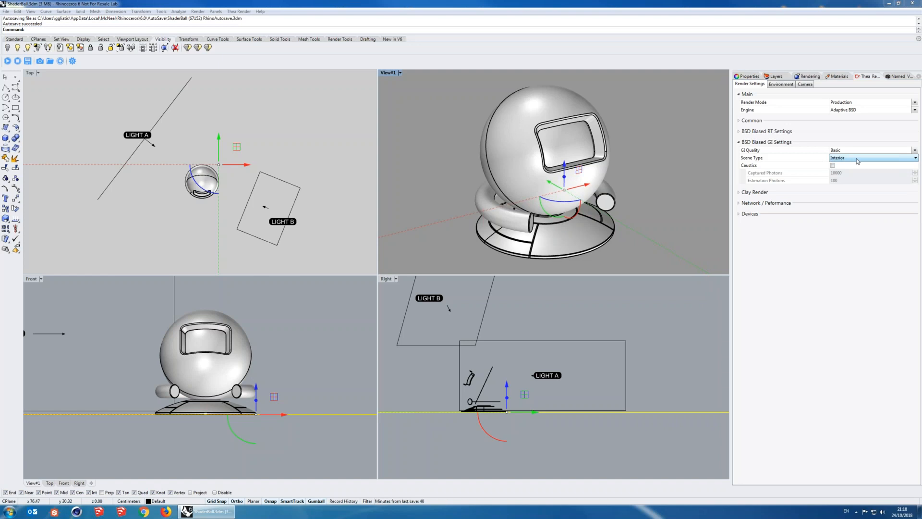
{"action": "left_click", "coordinate": [785, 144]}
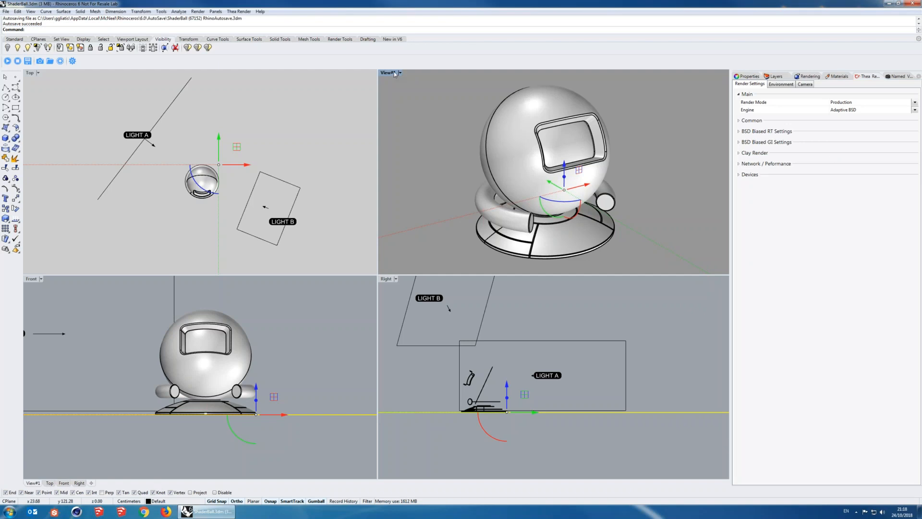
- Start interactive rendering in View#1, identify the ball's material by picking the ball, and open PSF_Geometric_19 for editing
{"action": "left_click", "coordinate": [838, 76]}
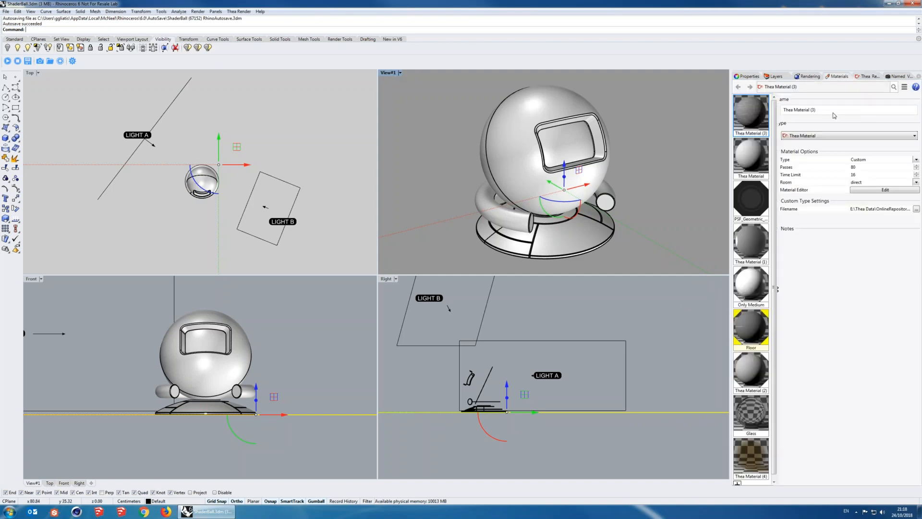
{"action": "left_click", "coordinate": [557, 111]}
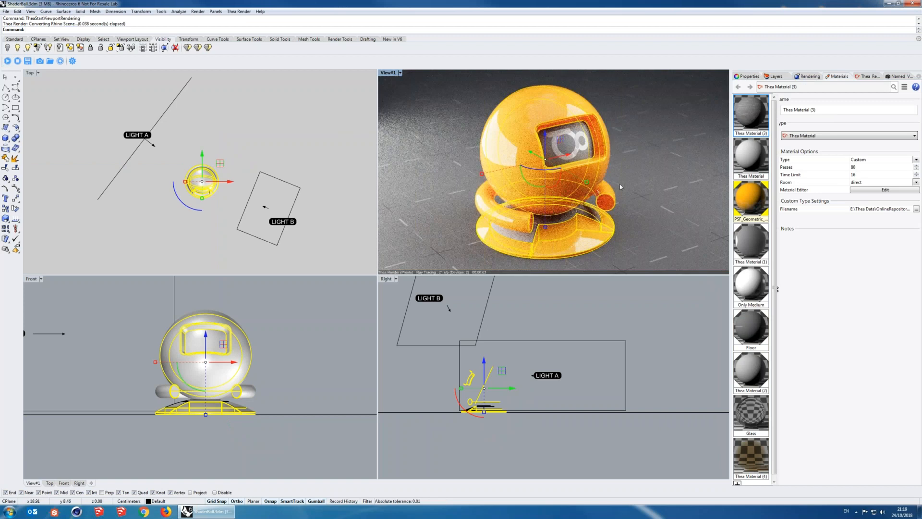
{"action": "left_click", "coordinate": [620, 183]}
{"action": "left_click", "coordinate": [751, 191]}
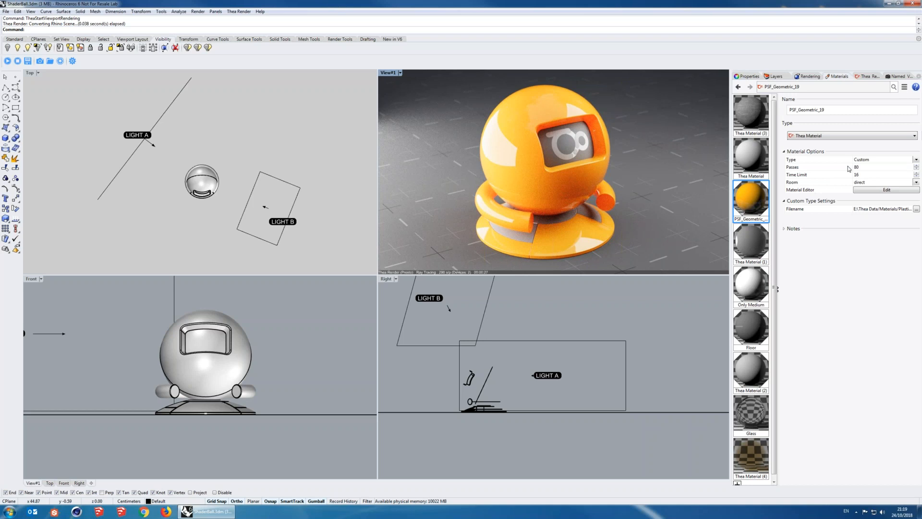
- Change the PSF_Geometric_19 material to Metallic Paint, set its color to orange (220, 127, 0) and enable Flakes
{"action": "left_click", "coordinate": [906, 160]}
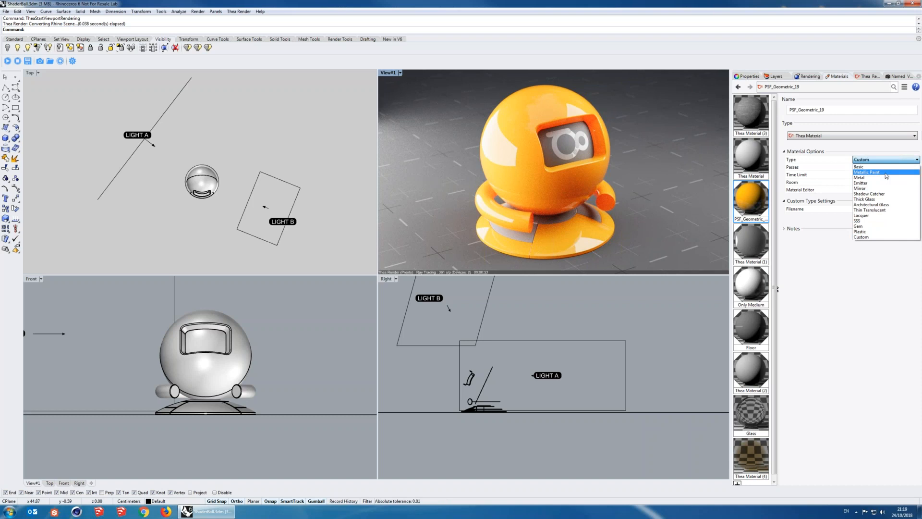
{"action": "left_click", "coordinate": [881, 172]}
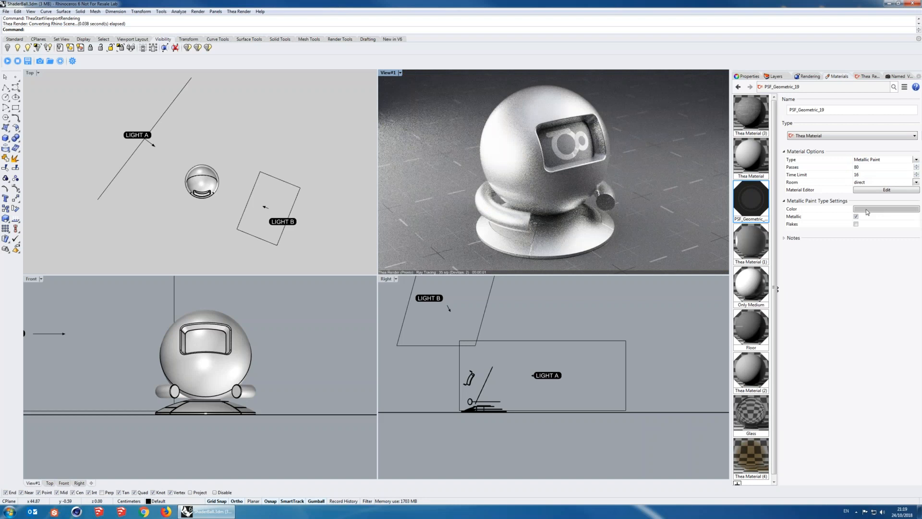
{"action": "left_click", "coordinate": [867, 210]}
{"action": "left_click", "coordinate": [386, 221]}
{"action": "double_click", "coordinate": [529, 293]}
{"action": "type", "text": "220"}
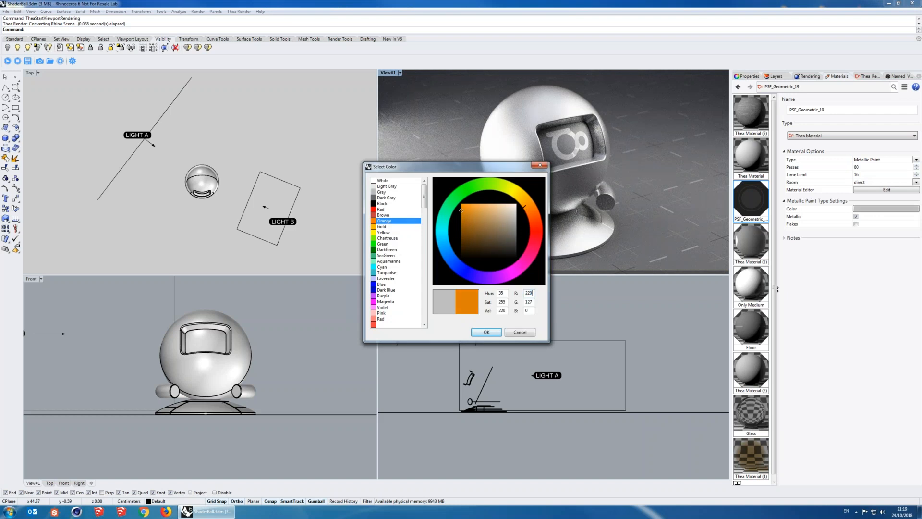
{"action": "left_click", "coordinate": [486, 332]}
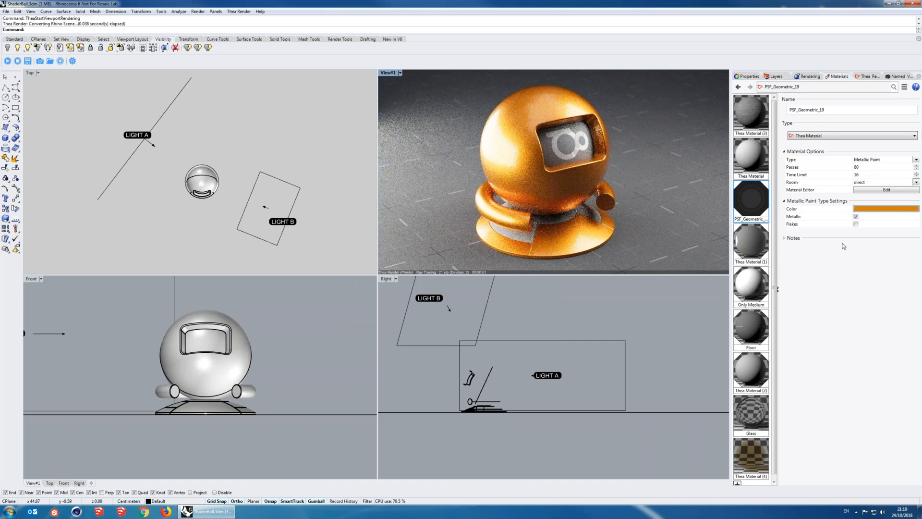
{"action": "left_click", "coordinate": [856, 224]}
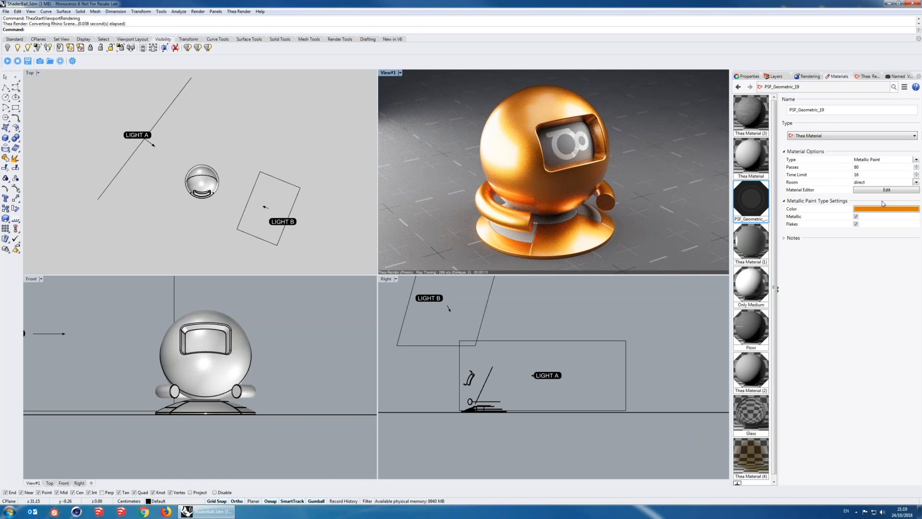
- Change the PSF_Geometric_19 material to Plastic and set its color to orange (220, 127, 0)
{"action": "left_click", "coordinate": [888, 160]}
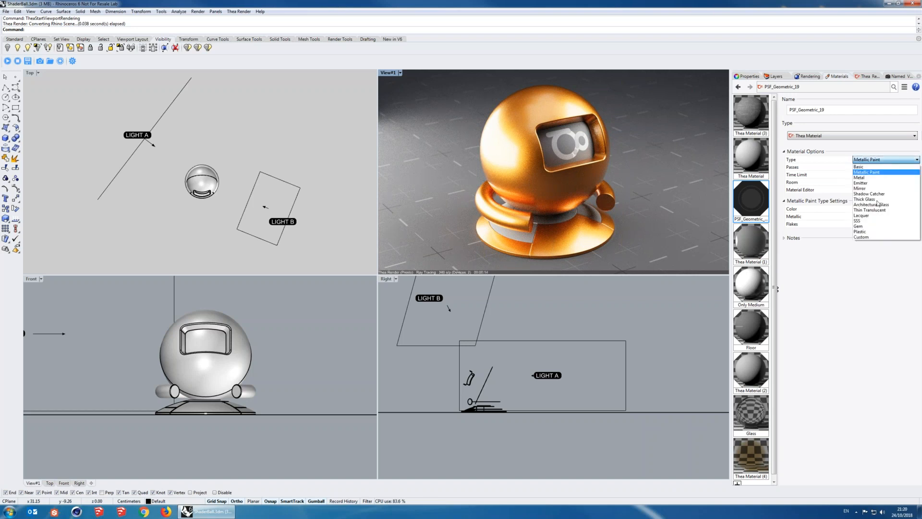
{"action": "left_click", "coordinate": [859, 231]}
{"action": "left_click", "coordinate": [886, 209]}
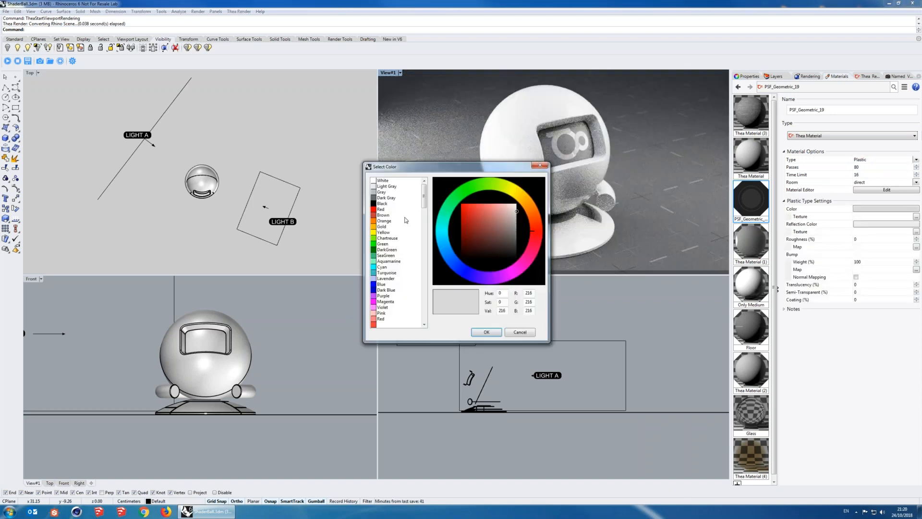
{"action": "type", "text": "220"}
{"action": "key", "text": "Tab"}
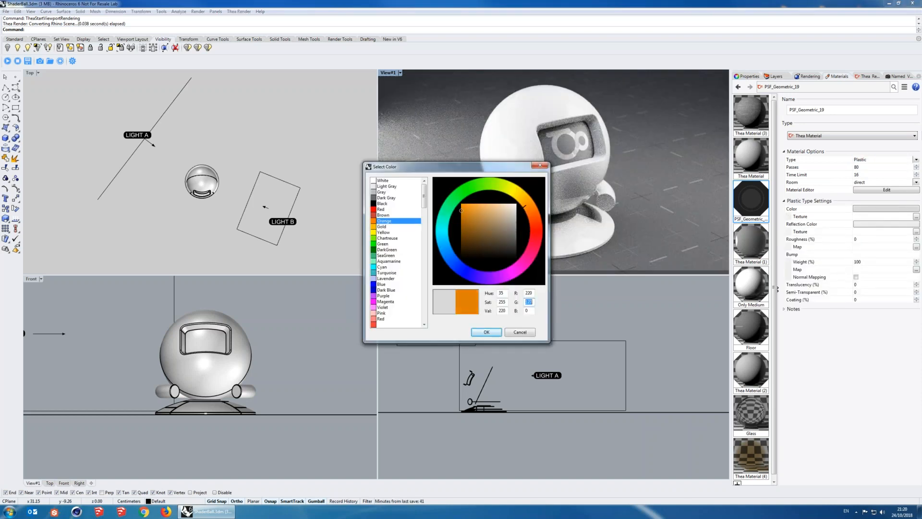
{"action": "left_click", "coordinate": [487, 332]}
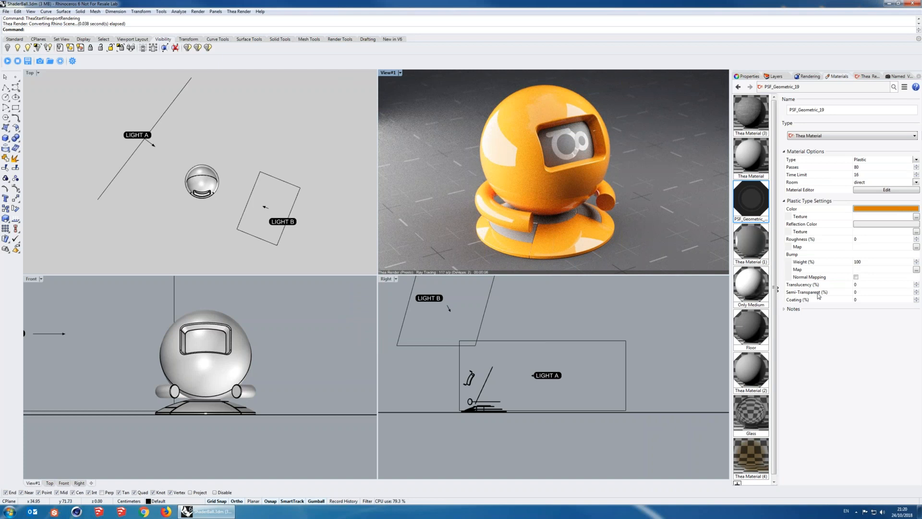
- Try a translucency of 100% on the plastic material and set it back to 0%
{"action": "left_click", "coordinate": [859, 285]}
{"action": "type", "text": "100"}
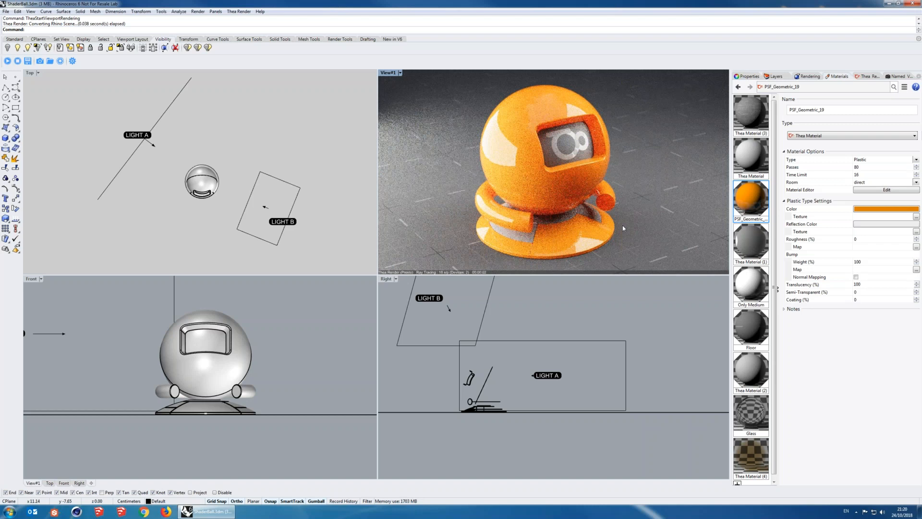
{"action": "double_click", "coordinate": [864, 284]}
{"action": "type", "text": "0"}
{"action": "key", "text": "Return"}
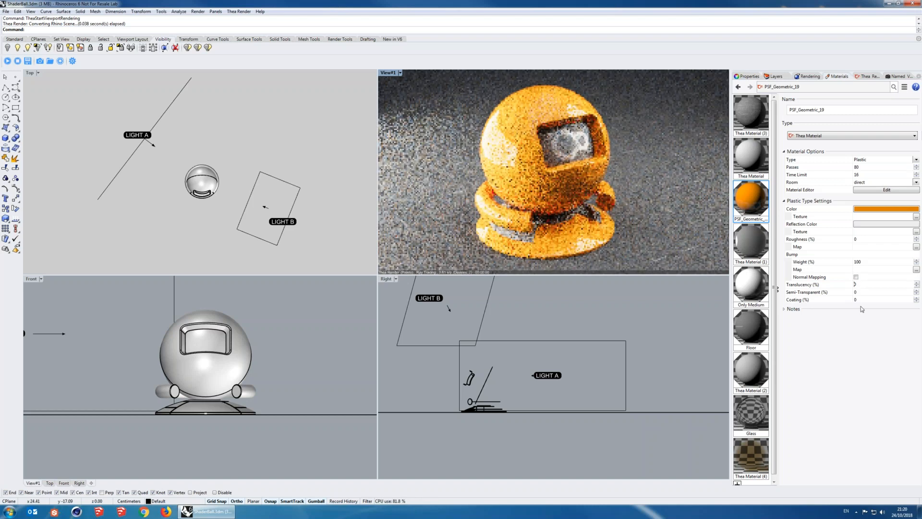
- Try a semi-transparency of 50% on the plastic material and set it back to 0%
{"action": "left_click", "coordinate": [864, 293]}
{"action": "type", "text": "5"}
{"action": "key", "text": "Return"}
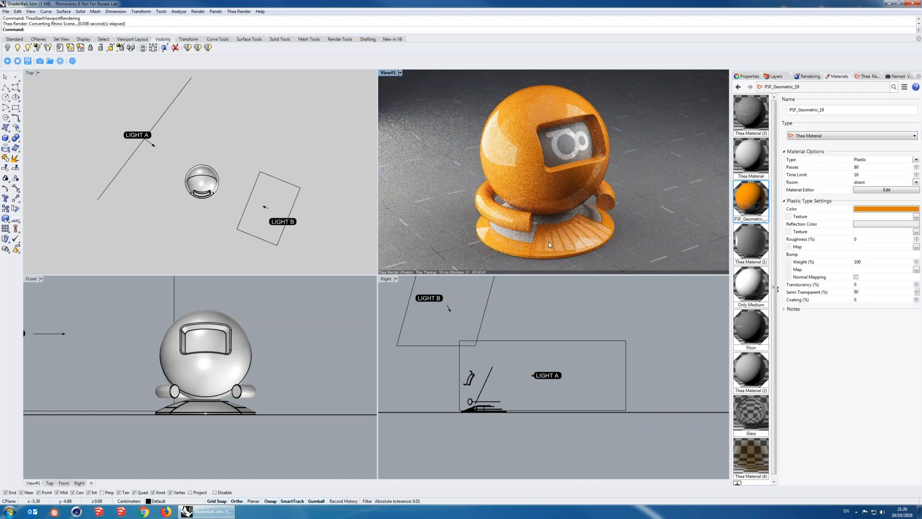
{"action": "double_click", "coordinate": [861, 293]}
{"action": "type", "text": "0"}
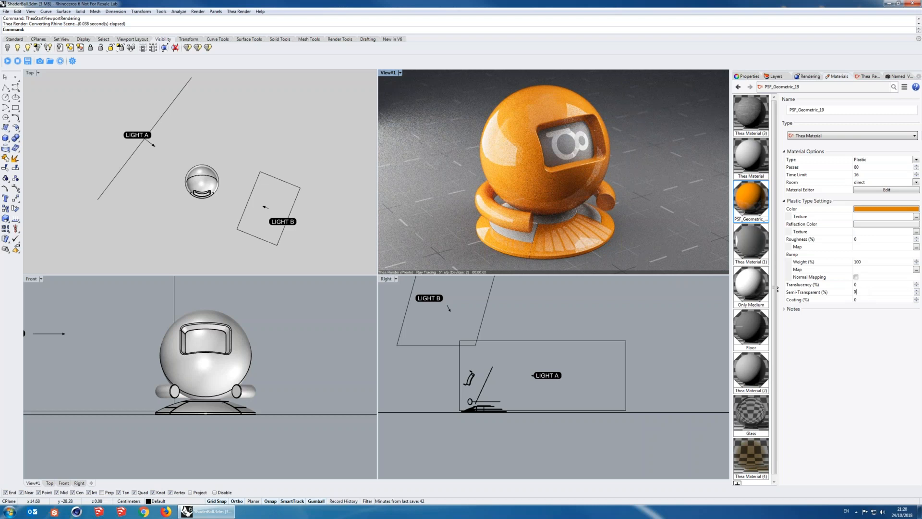
{"action": "key", "text": "Return"}
- Set the plastic material's coating to 100% and its roughness to 20%
{"action": "left_click", "coordinate": [864, 299]}
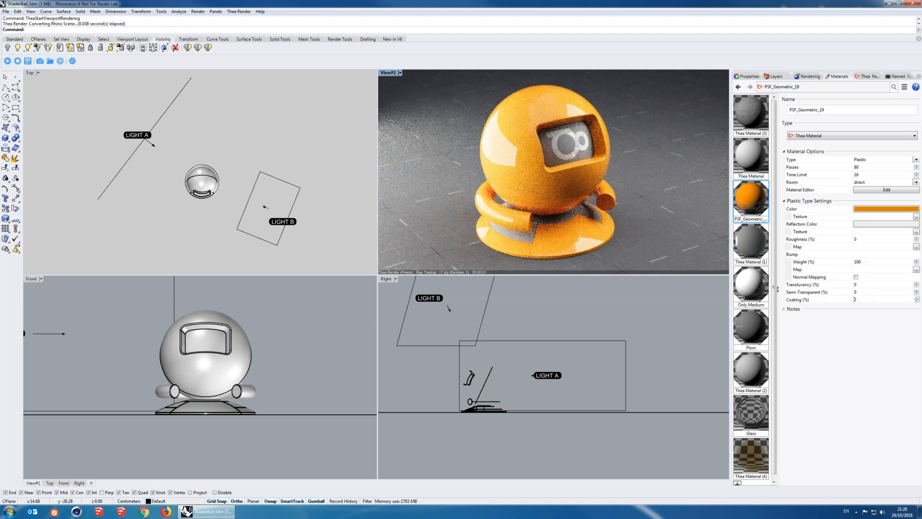
{"action": "type", "text": "100"}
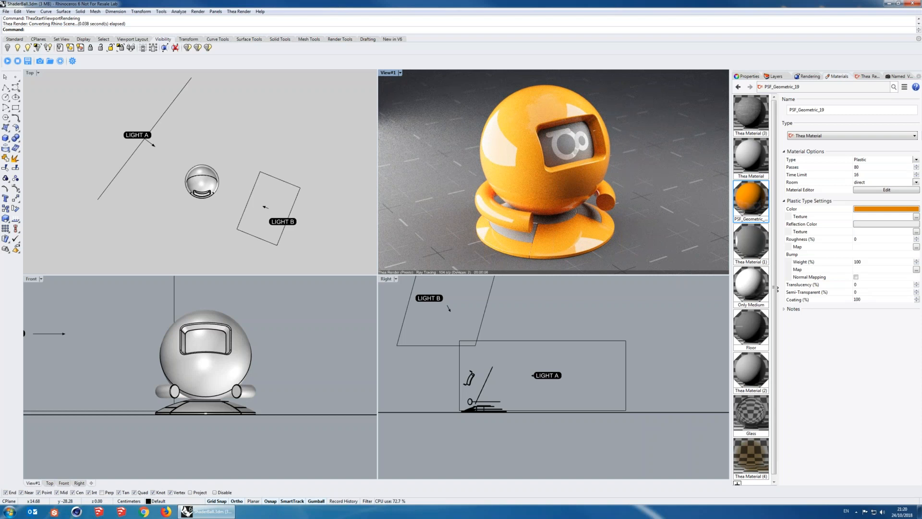
{"action": "key", "text": "Return"}
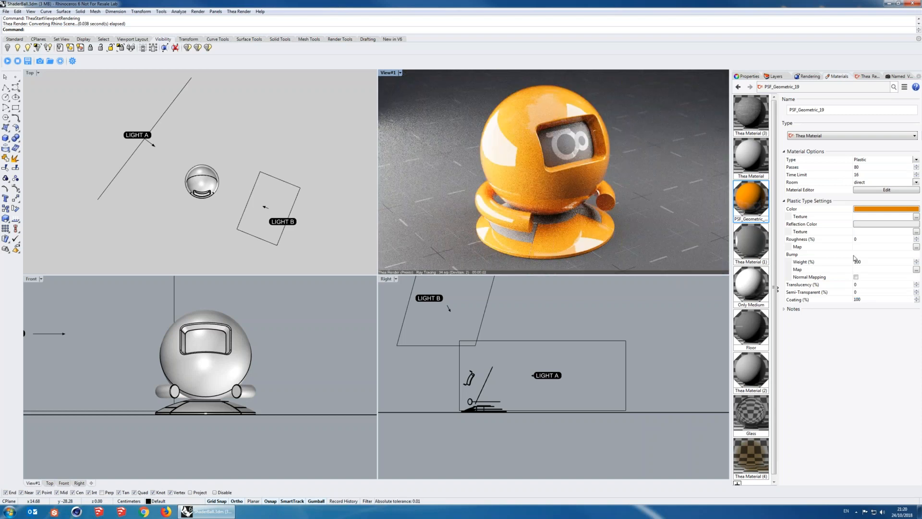
{"action": "left_click", "coordinate": [859, 239]}
{"action": "type", "text": "20"}
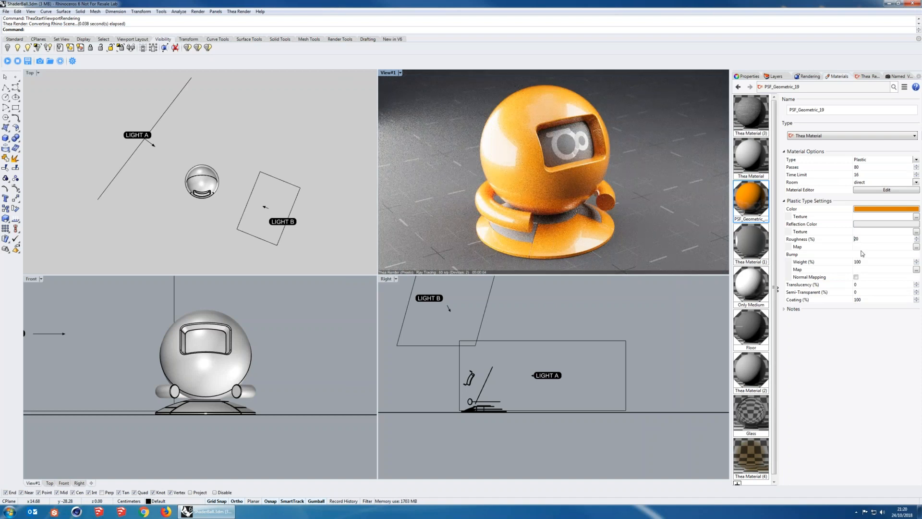
{"action": "left_click", "coordinate": [861, 254]}
- Open PSF_Geometric_19 in the Material Editor, place the editor beside the rendered ball, and inspect the Coating and Basic layers
{"action": "left_click", "coordinate": [885, 192]}
{"action": "left_click_drag", "start_coordinate": [593, 124], "coordinate": [404, 103]}
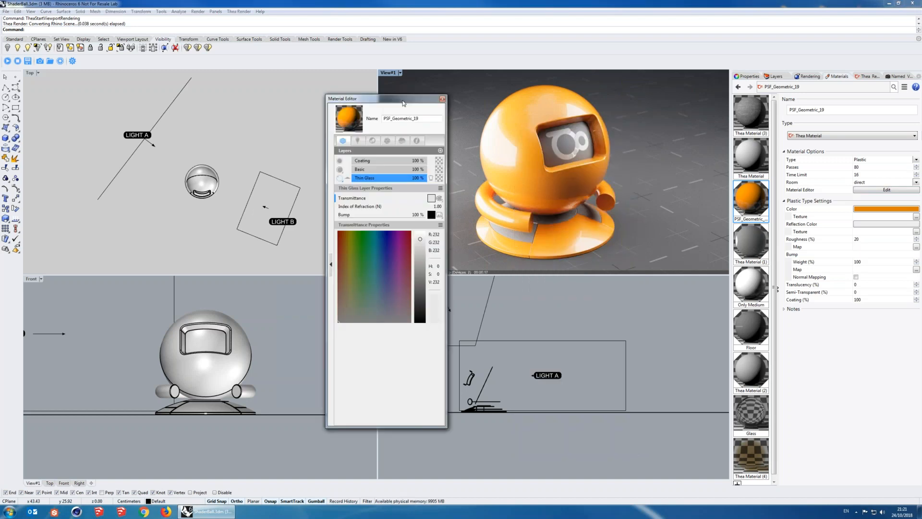
{"action": "left_click_drag", "start_coordinate": [395, 98], "coordinate": [367, 98]}
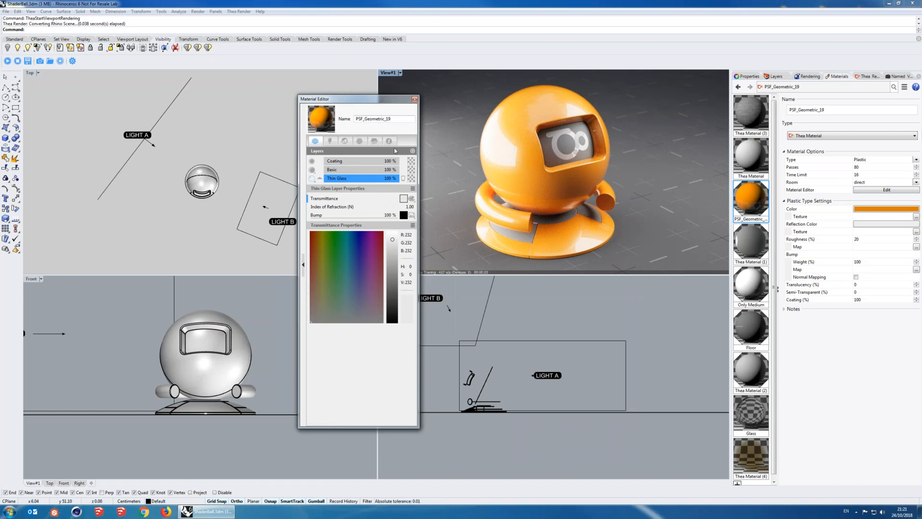
{"action": "left_click", "coordinate": [371, 162]}
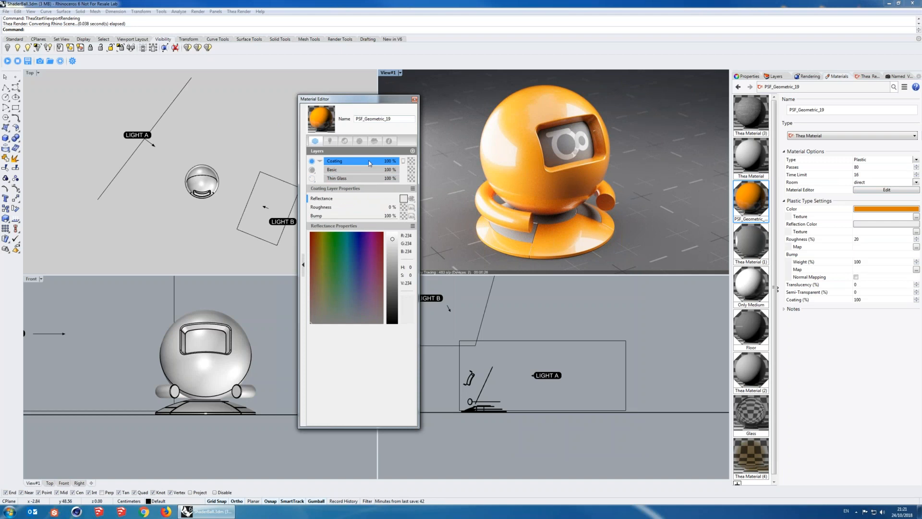
{"action": "left_click", "coordinate": [342, 170]}
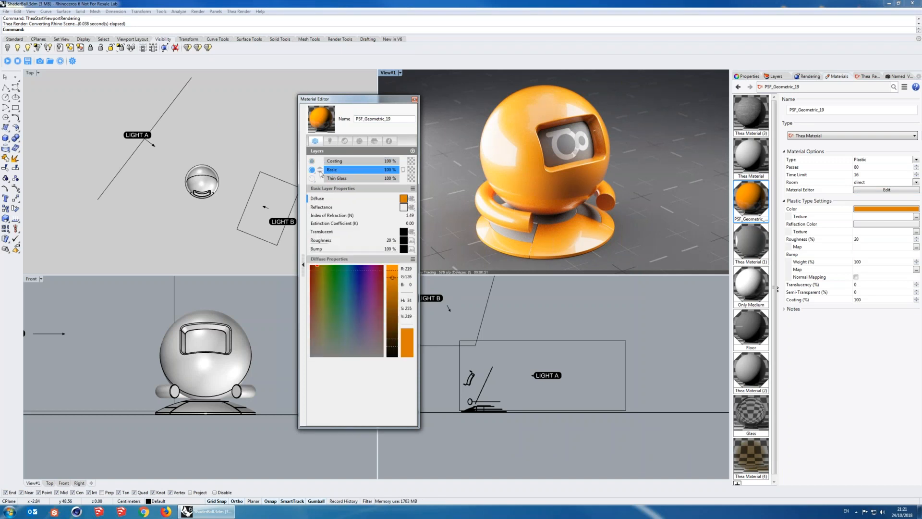
- Try the Basic layer below Thin Glass, return it to its place, and adjust its weight
{"action": "left_click", "coordinate": [320, 172]}
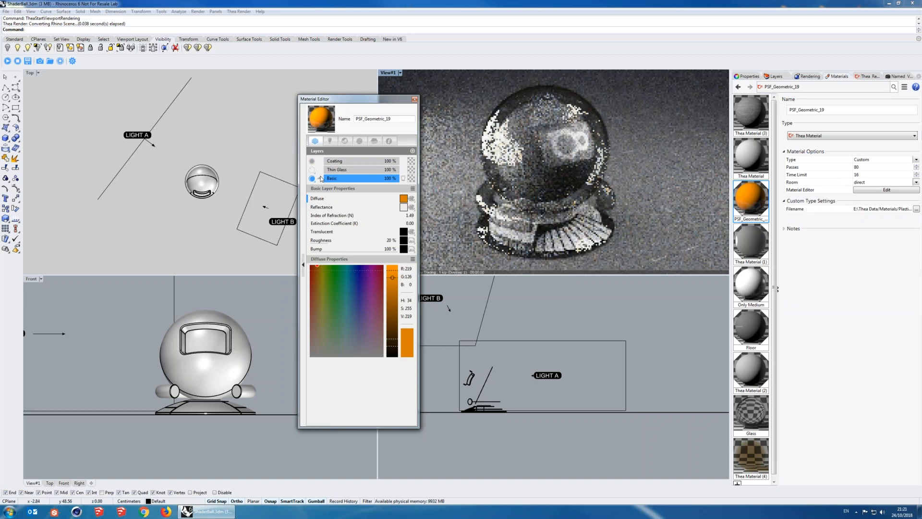
{"action": "left_click", "coordinate": [320, 176]}
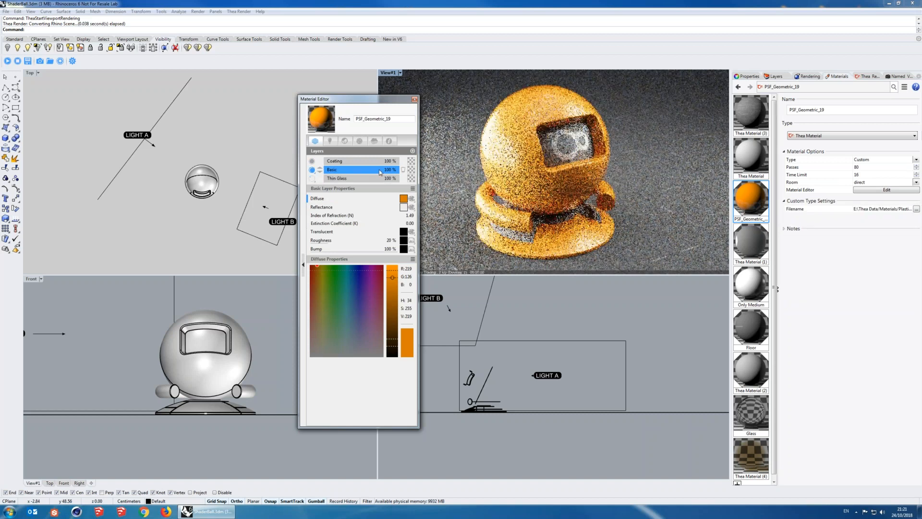
{"action": "left_click_drag", "start_coordinate": [379, 169], "coordinate": [399, 173]}
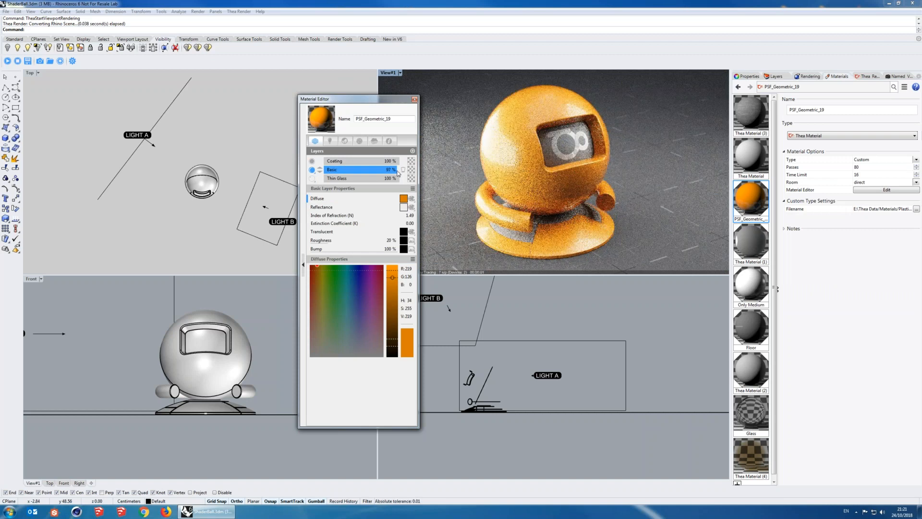
{"action": "left_click_drag", "start_coordinate": [398, 173], "coordinate": [403, 172]}
- Delete the Basic and Coating layers from the material, keeping only Thin Glass
{"action": "left_click", "coordinate": [403, 170]}
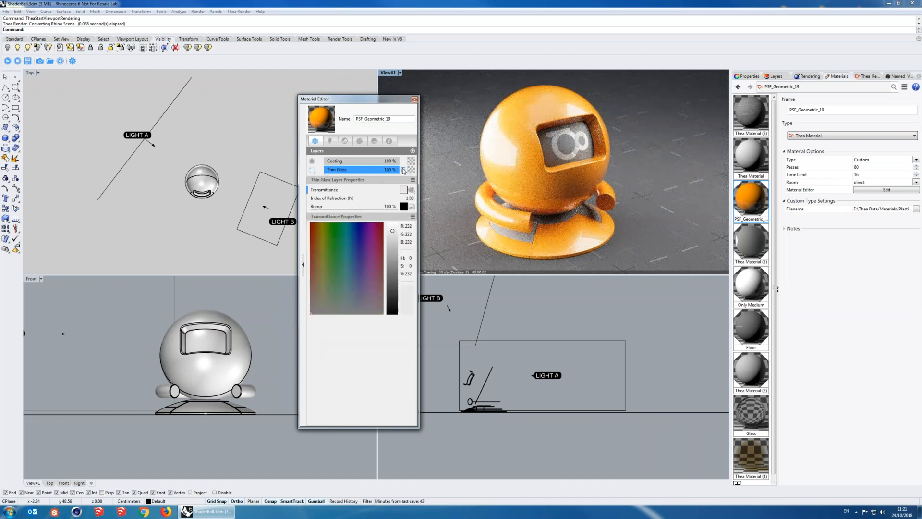
{"action": "left_click", "coordinate": [403, 162]}
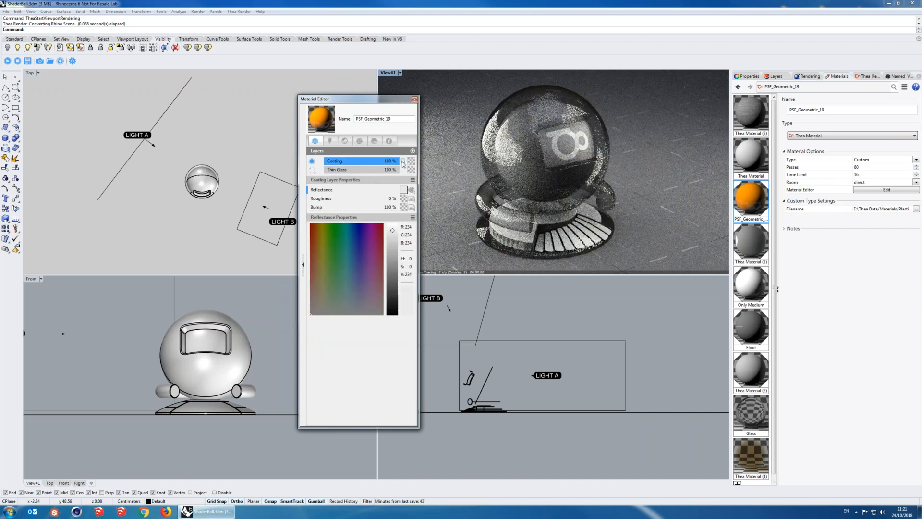
{"action": "left_click", "coordinate": [403, 162]}
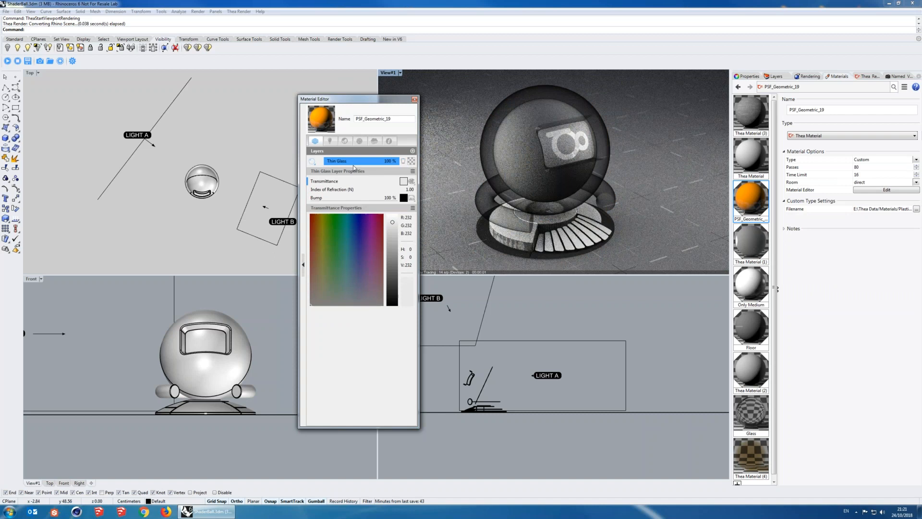
- Delete the Thin Glass layer from PSF_Geometric_19 and add a Basic layer in its place
{"action": "left_click", "coordinate": [403, 161]}
{"action": "left_click_drag", "start_coordinate": [388, 100], "coordinate": [368, 98]}
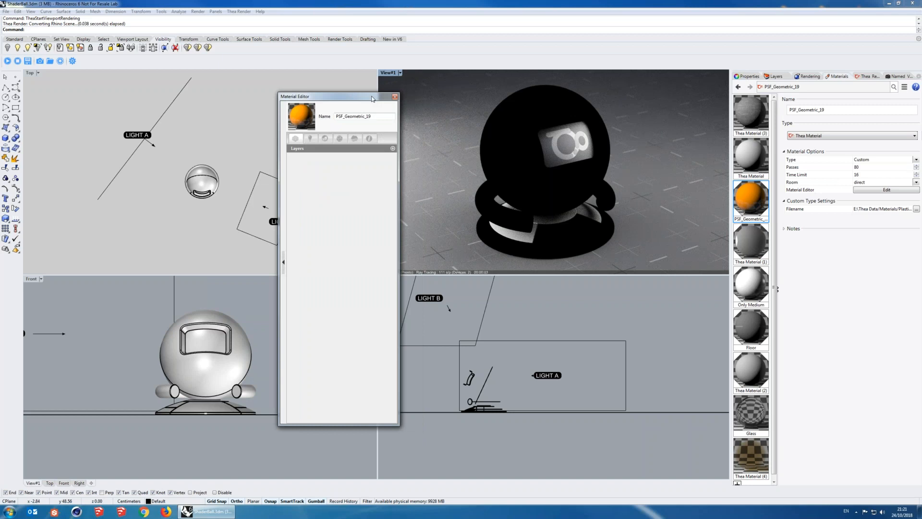
{"action": "left_click", "coordinate": [393, 149]}
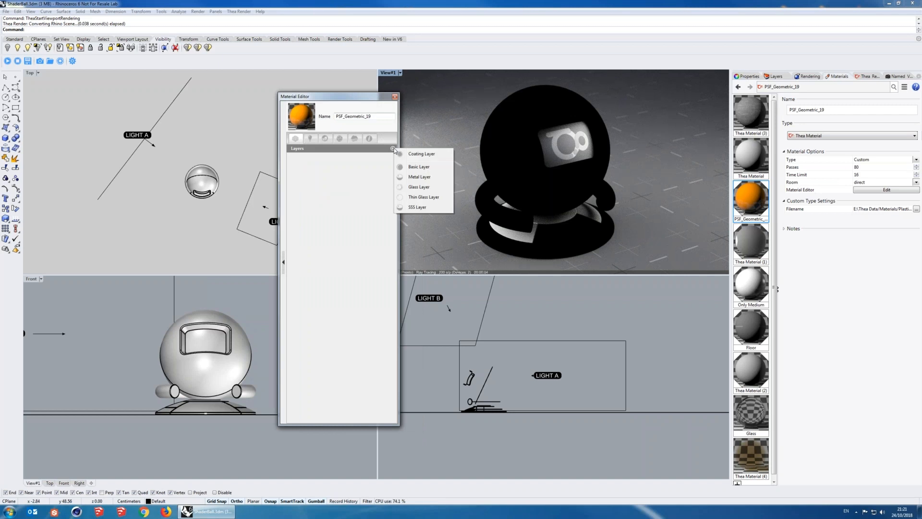
{"action": "left_click", "coordinate": [416, 168]}
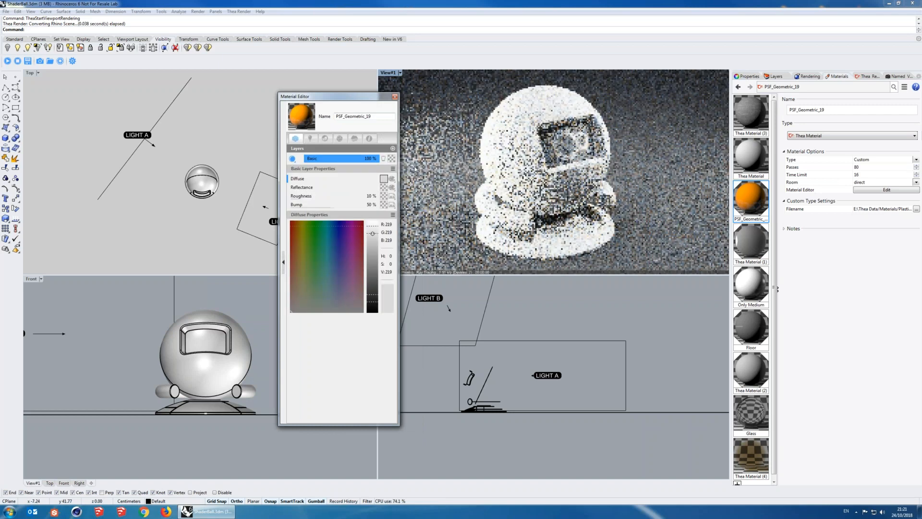
{"action": "mouse_move", "coordinate": [365, 99]}
{"action": "left_mouse_down"}
{"action": "mouse_move", "coordinate": [392, 105]}
{"action": "mouse_move", "coordinate": [368, 98]}
{"action": "left_mouse_up"}
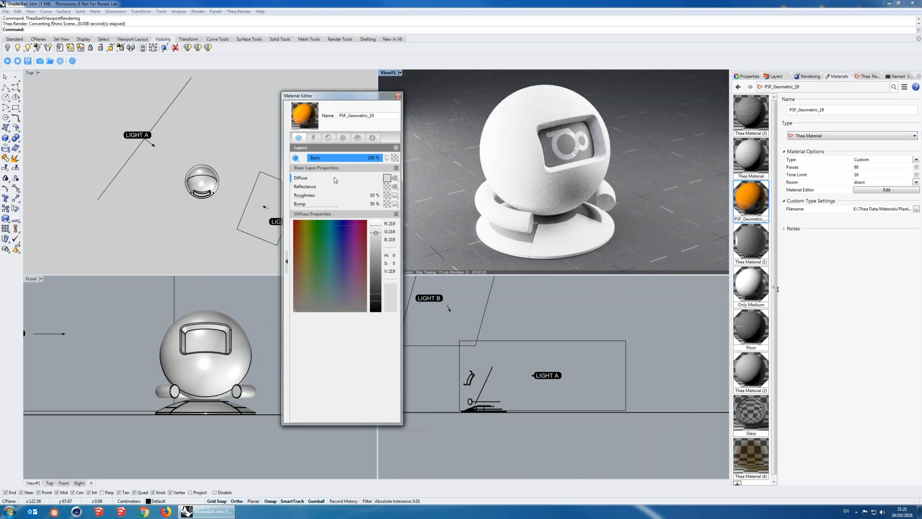
- Set the Basic layer's diffuse colour to a golden yellow, about RGB 208, 154, 27
{"action": "left_click", "coordinate": [302, 233]}
{"action": "left_click", "coordinate": [376, 237]}
{"action": "left_click", "coordinate": [377, 237]}
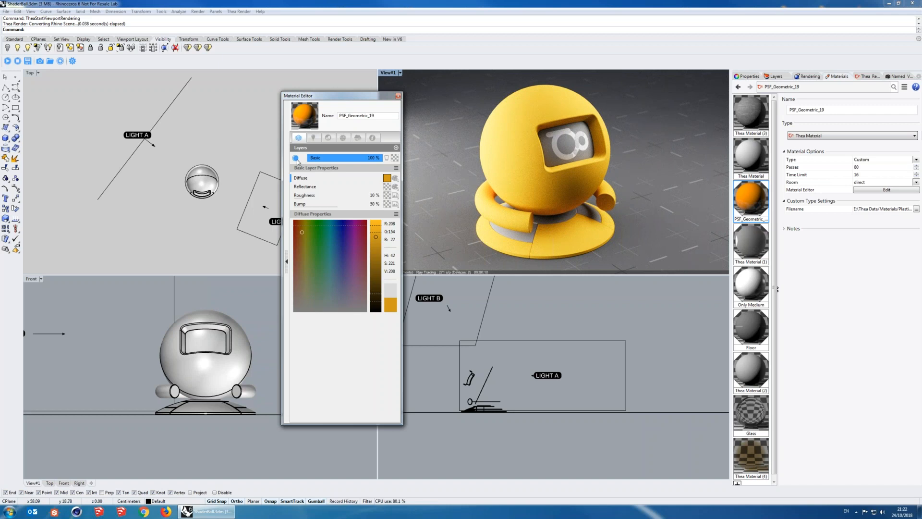
- Try the layer as Metal, Glass and Thin Glass, and return its type to Basic
{"action": "left_click", "coordinate": [296, 159]}
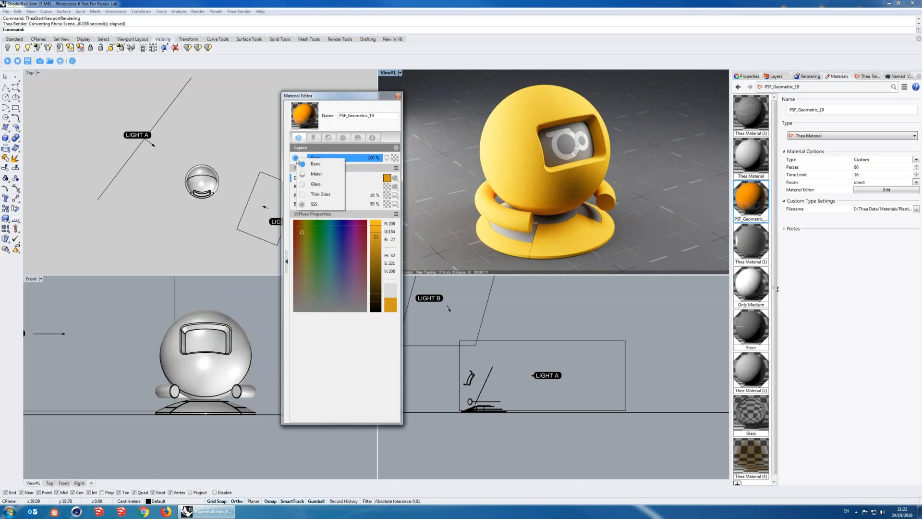
{"action": "left_click", "coordinate": [315, 175]}
{"action": "left_click", "coordinate": [295, 158]}
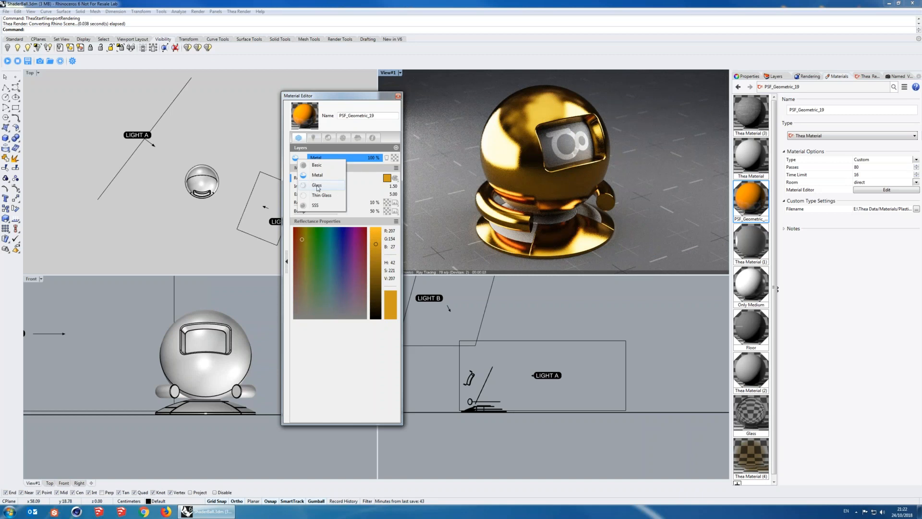
{"action": "left_click", "coordinate": [317, 185]}
{"action": "left_click", "coordinate": [296, 158]}
{"action": "left_click", "coordinate": [313, 194]}
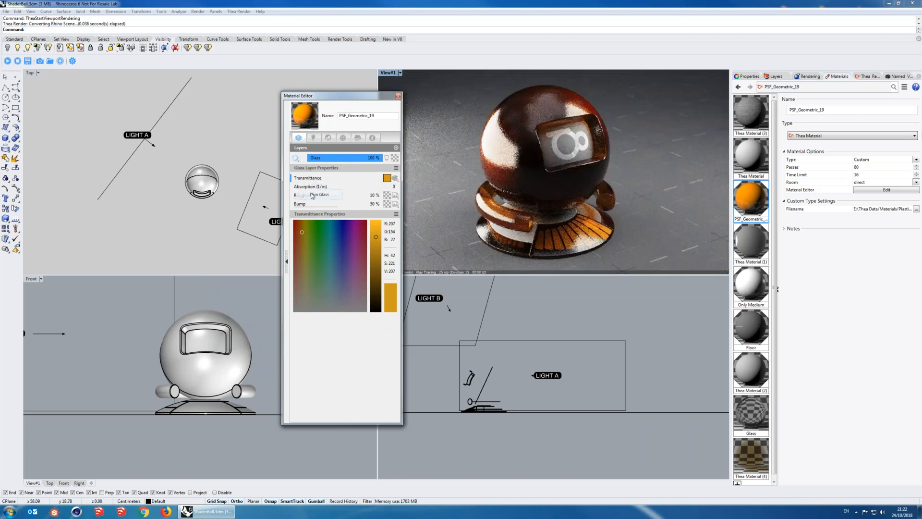
{"action": "left_click", "coordinate": [296, 158]}
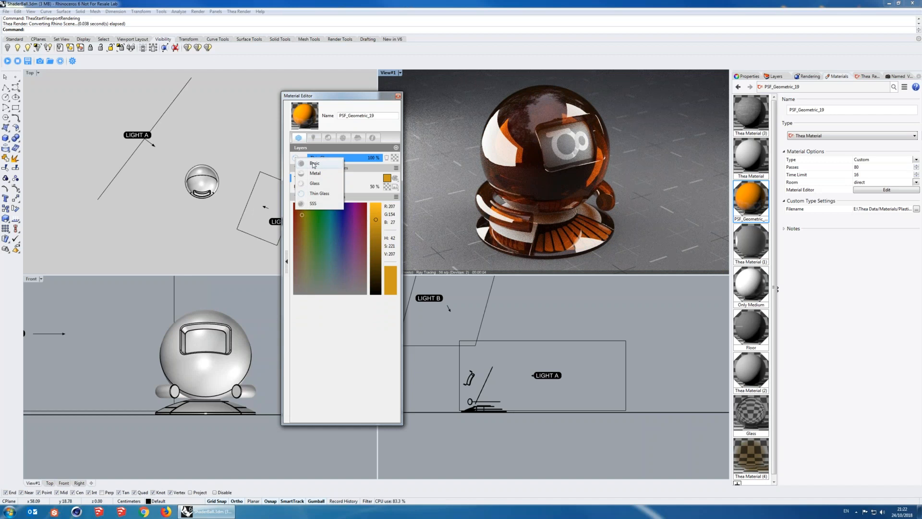
{"action": "left_click", "coordinate": [314, 163]}
- Add a Metal layer, place it above the Basic layer, and try its weight at 80% and 100%
{"action": "left_click", "coordinate": [396, 148]}
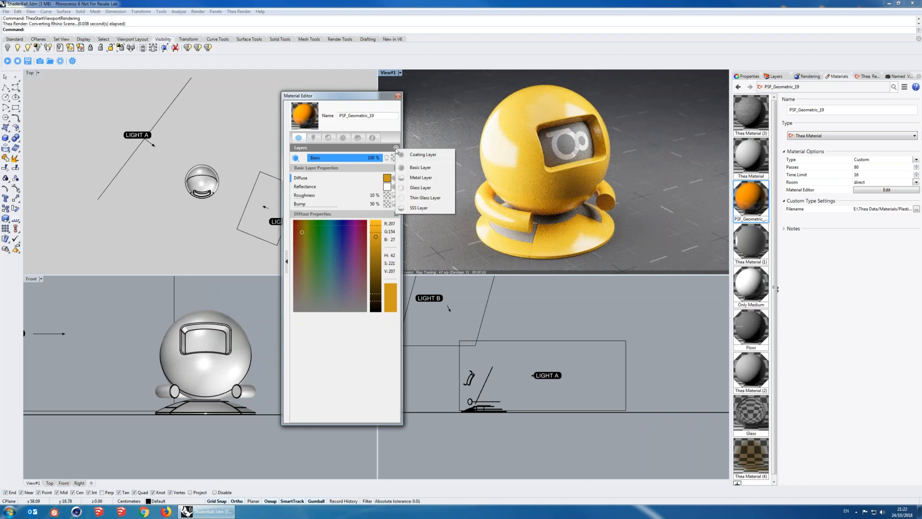
{"action": "left_click", "coordinate": [421, 177]}
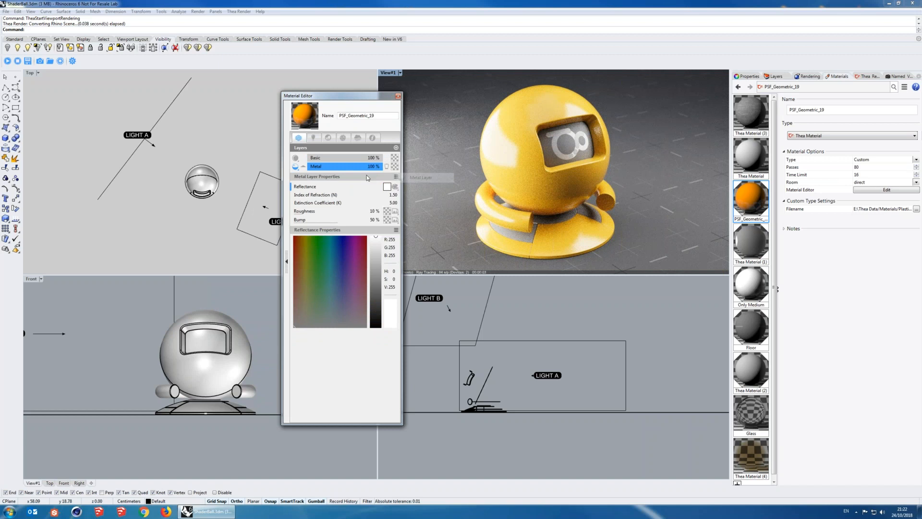
{"action": "left_click", "coordinate": [304, 167]}
{"action": "left_click_drag", "start_coordinate": [350, 98], "coordinate": [337, 94]}
{"action": "left_click", "coordinate": [349, 155]}
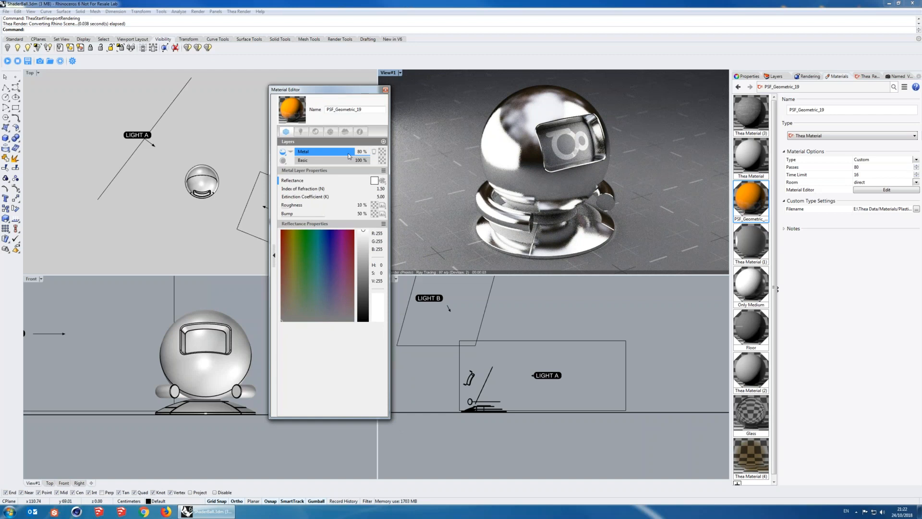
{"action": "left_click_drag", "start_coordinate": [349, 155], "coordinate": [379, 152]}
- Mask the Metal layer with the texture dots-931995_960_720.jpg from the _TEXTURES\Patterns folder on the DATA (E:) drive
{"action": "left_click", "coordinate": [382, 153]}
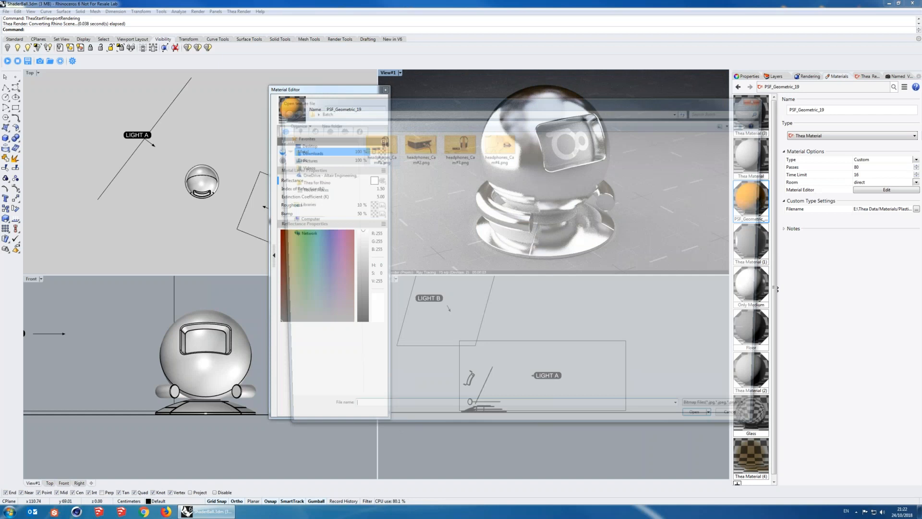
{"action": "left_click", "coordinate": [299, 219]}
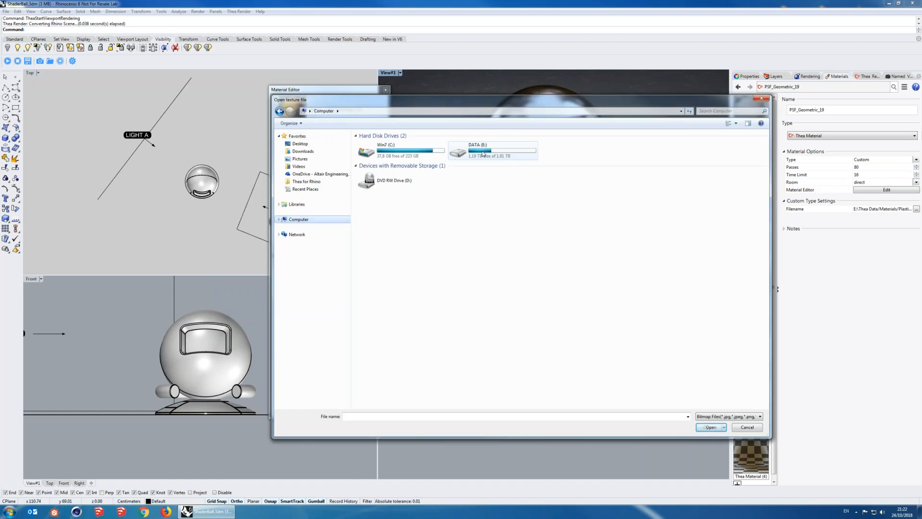
{"action": "double_click", "coordinate": [483, 154]}
{"action": "double_click", "coordinate": [377, 160]}
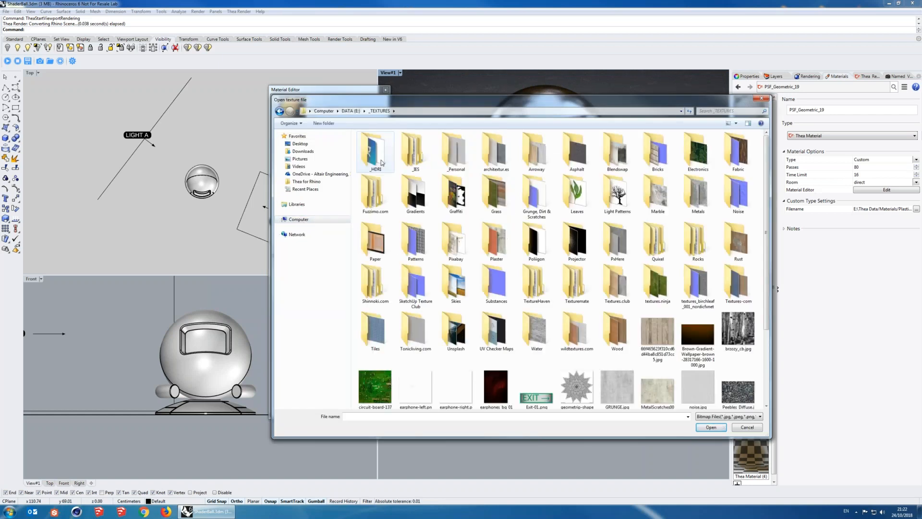
{"action": "double_click", "coordinate": [416, 242]}
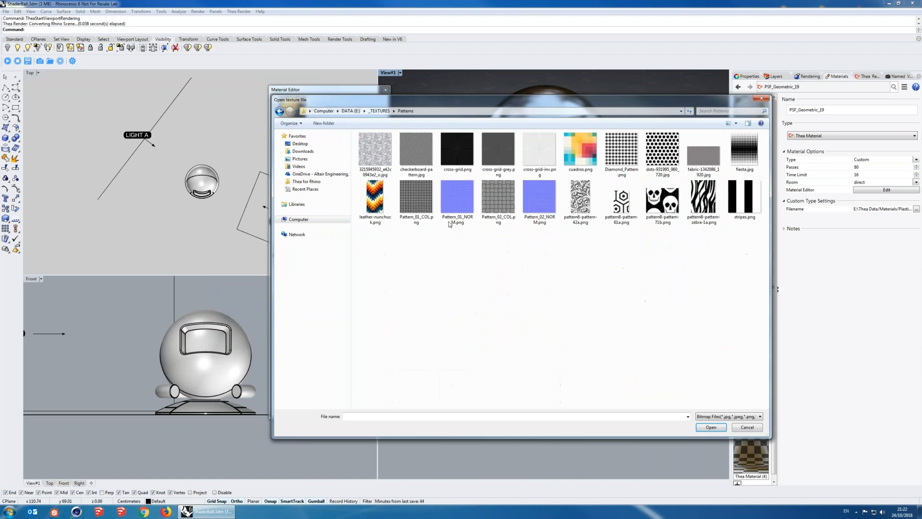
{"action": "double_click", "coordinate": [662, 153]}
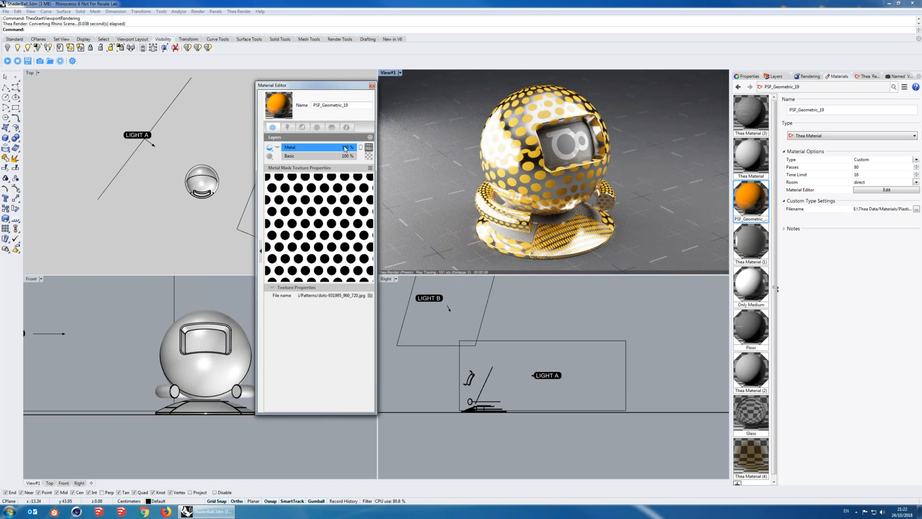
- Try the masked Metal layer's weight at 50% and 66%, and delete the Metal layer
{"action": "left_click_drag", "start_coordinate": [345, 148], "coordinate": [322, 150]}
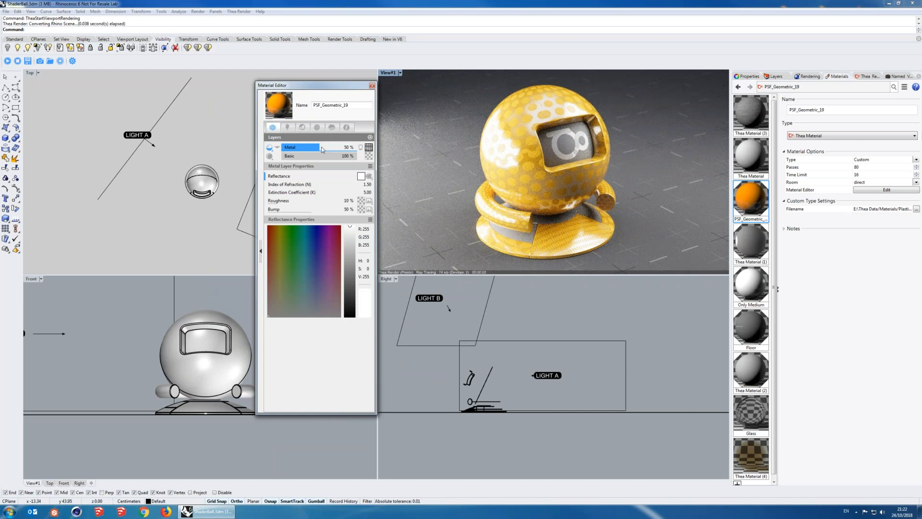
{"action": "left_click_drag", "start_coordinate": [322, 146], "coordinate": [331, 146]}
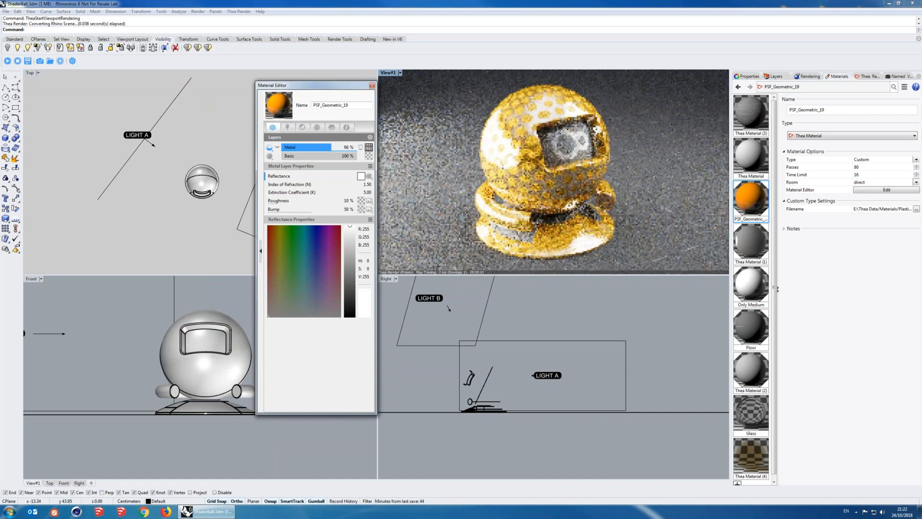
{"action": "left_click", "coordinate": [361, 147]}
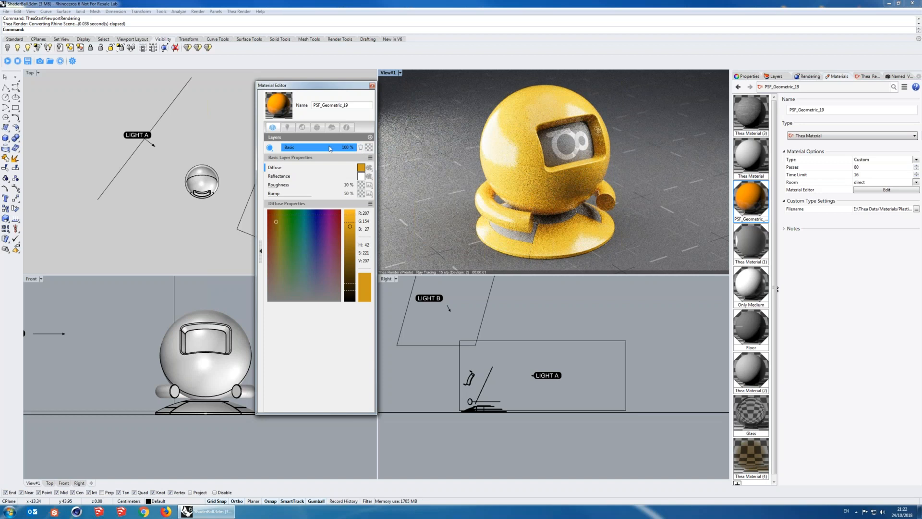
- Enable the Translucent property on the Basic layer and set its colour to RGB 243, 180, 32
{"action": "left_click_drag", "start_coordinate": [325, 91], "coordinate": [316, 90]}
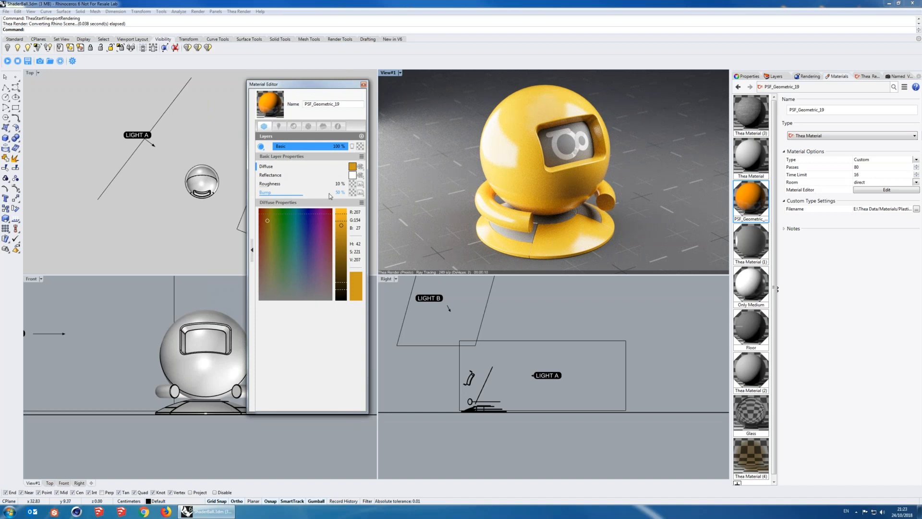
{"action": "left_click", "coordinate": [362, 157]}
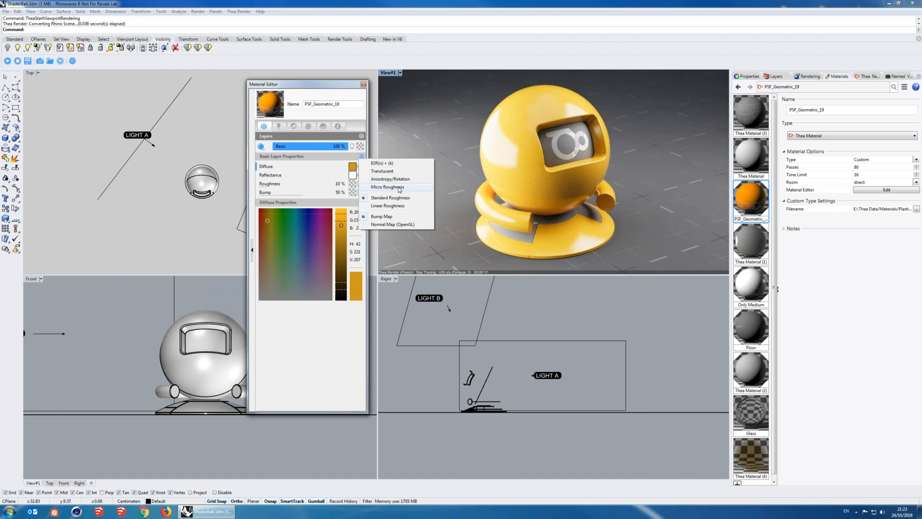
{"action": "left_click", "coordinate": [368, 172]}
{"action": "left_click", "coordinate": [367, 179]}
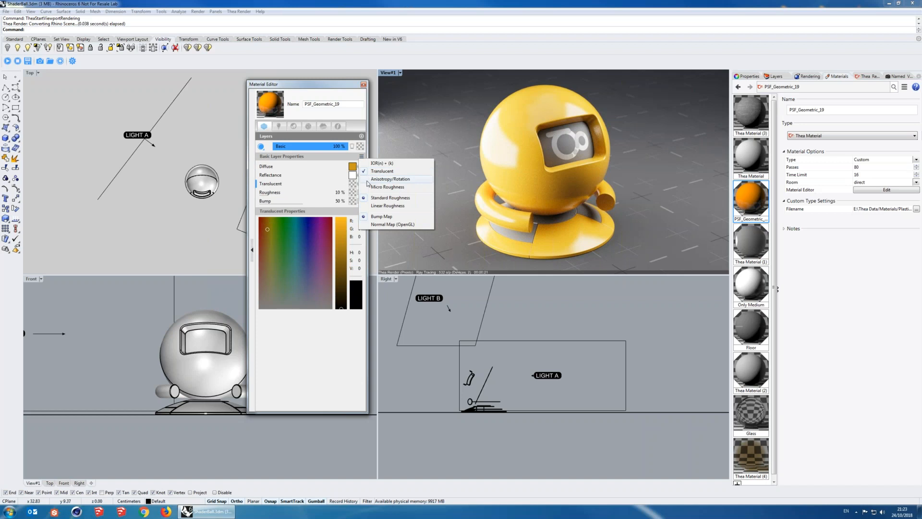
{"action": "left_click", "coordinate": [365, 179]}
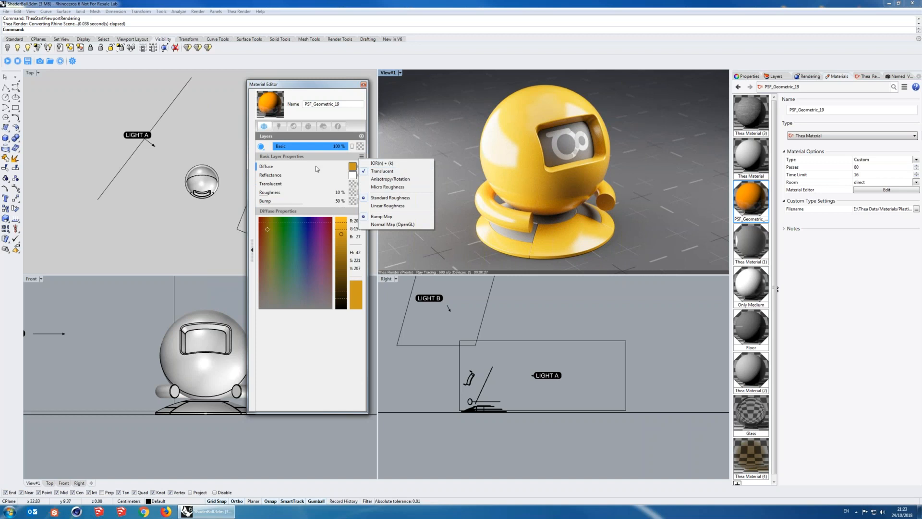
{"action": "left_click", "coordinate": [272, 184]}
{"action": "left_click_drag", "start_coordinate": [343, 238], "coordinate": [341, 223]}
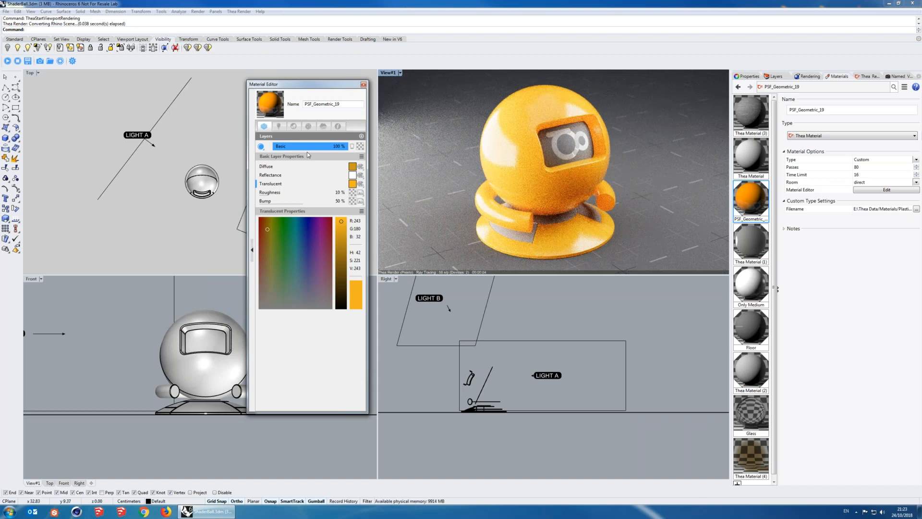
- Add a Coating layer to the material and set the coating's roughness to 0%
{"action": "left_click", "coordinate": [361, 136]}
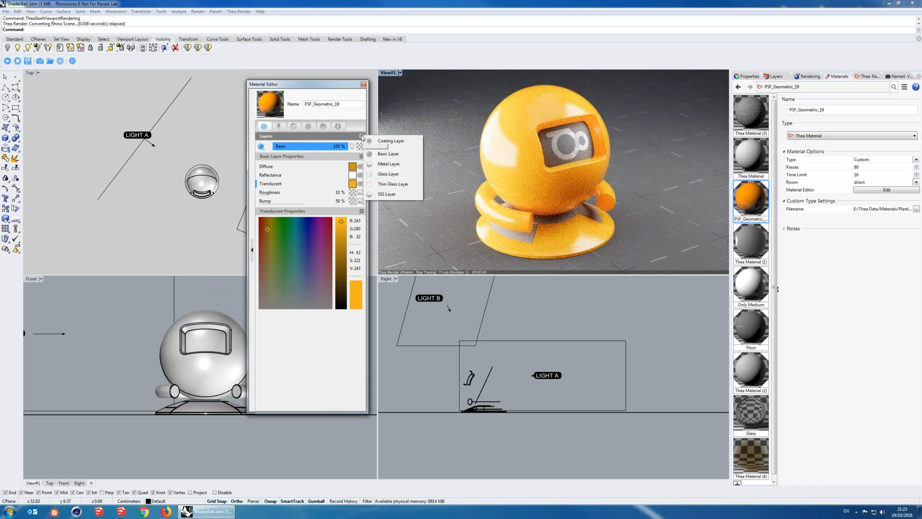
{"action": "left_click", "coordinate": [389, 141]}
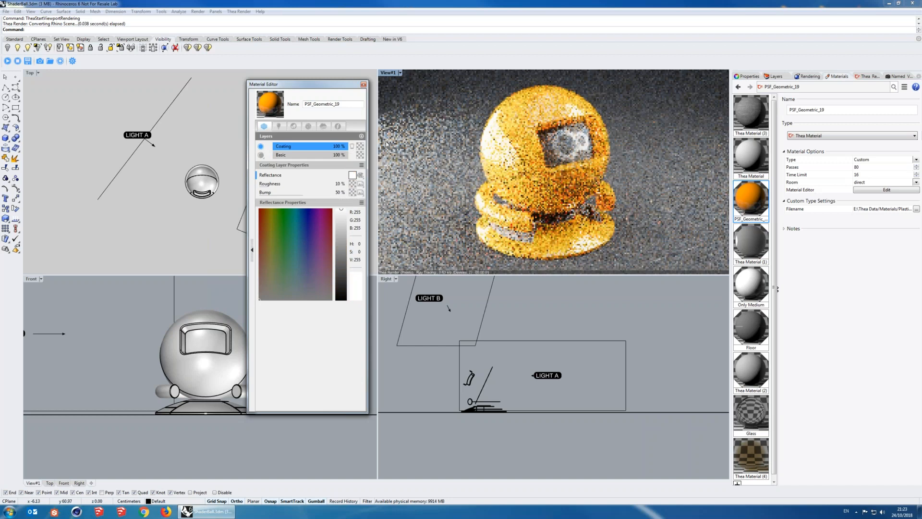
{"action": "left_click", "coordinate": [256, 186]}
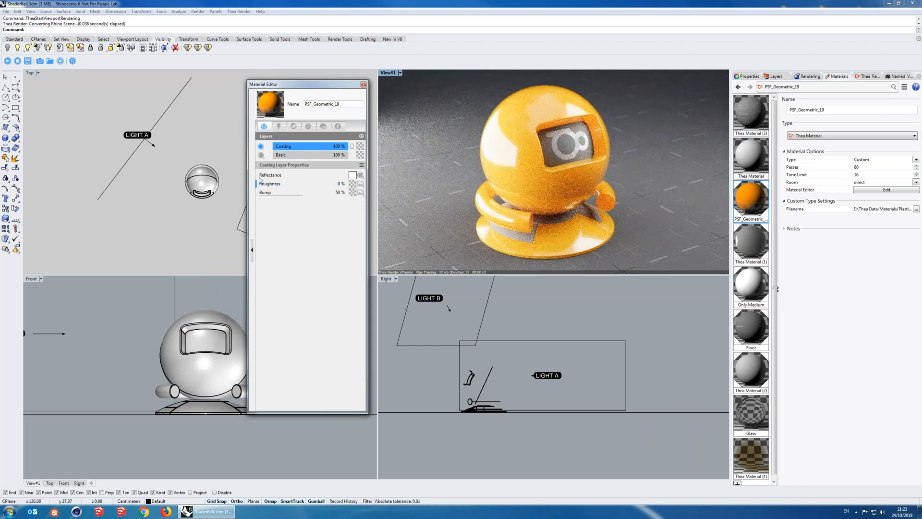
- Reposition the Material Editor, expand its material browser, and look through the Materials, Online Repository and Custom Folders categories
{"action": "left_click_drag", "start_coordinate": [306, 90], "coordinate": [355, 89]}
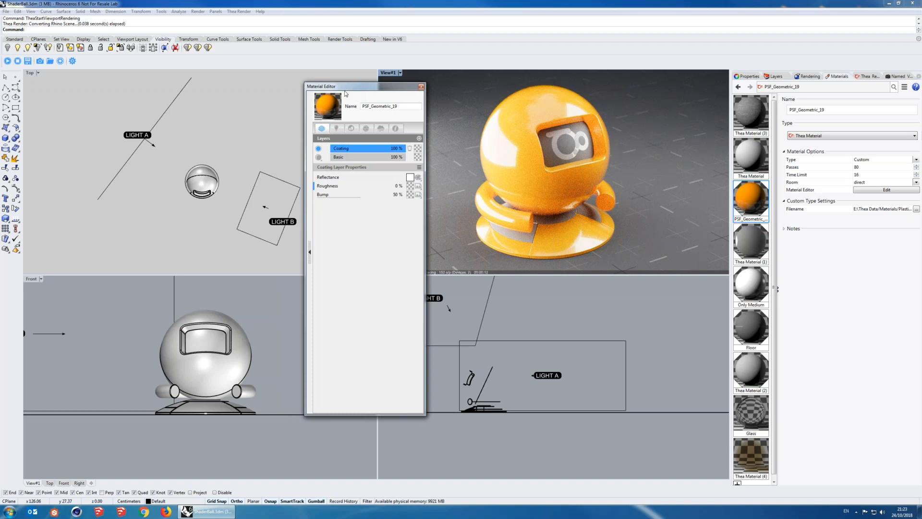
{"action": "left_click_drag", "start_coordinate": [345, 89], "coordinate": [345, 90]}
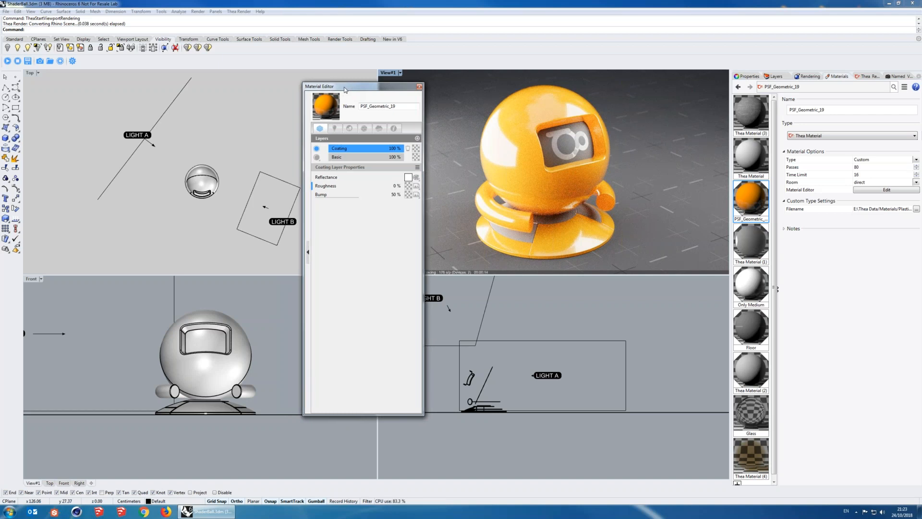
{"action": "left_click_drag", "start_coordinate": [347, 89], "coordinate": [350, 90]}
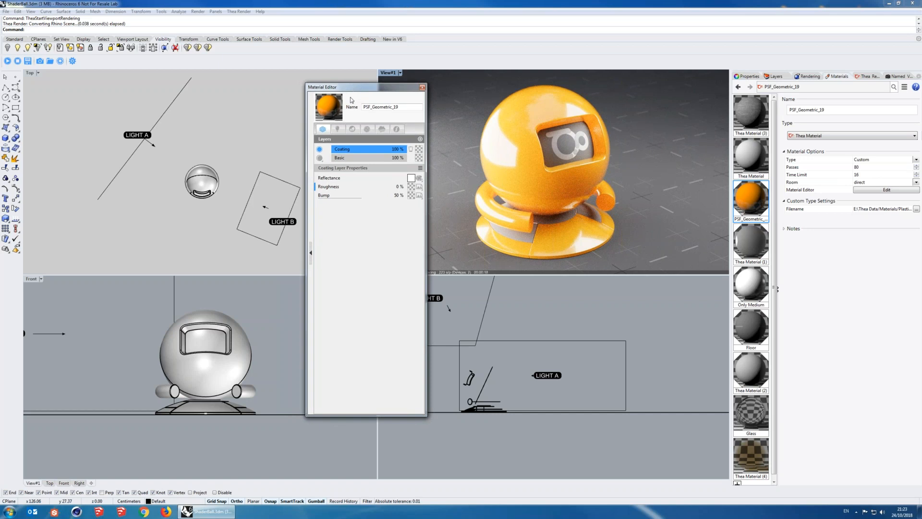
{"action": "left_click", "coordinate": [311, 254]}
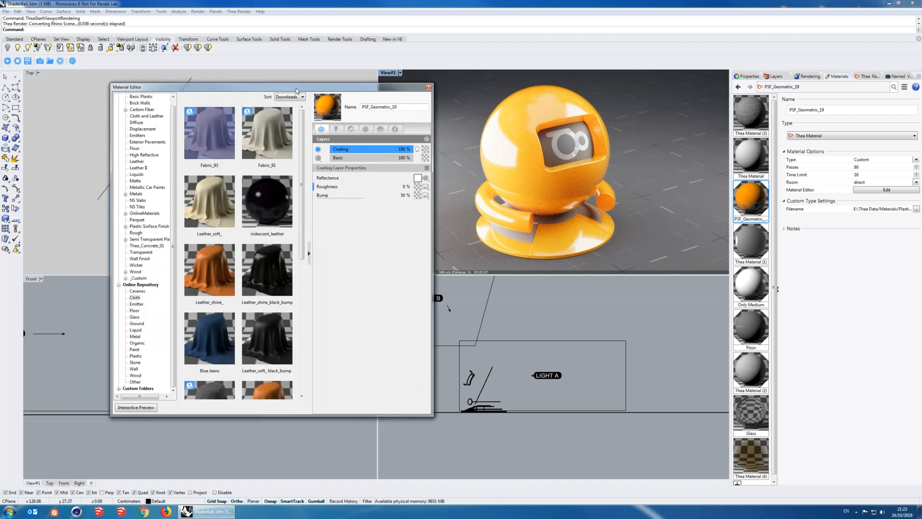
{"action": "left_click_drag", "start_coordinate": [297, 91], "coordinate": [345, 68]}
{"action": "scroll", "coordinate": [223, 85], "scroll_direction": "up", "scroll_amount": 1}
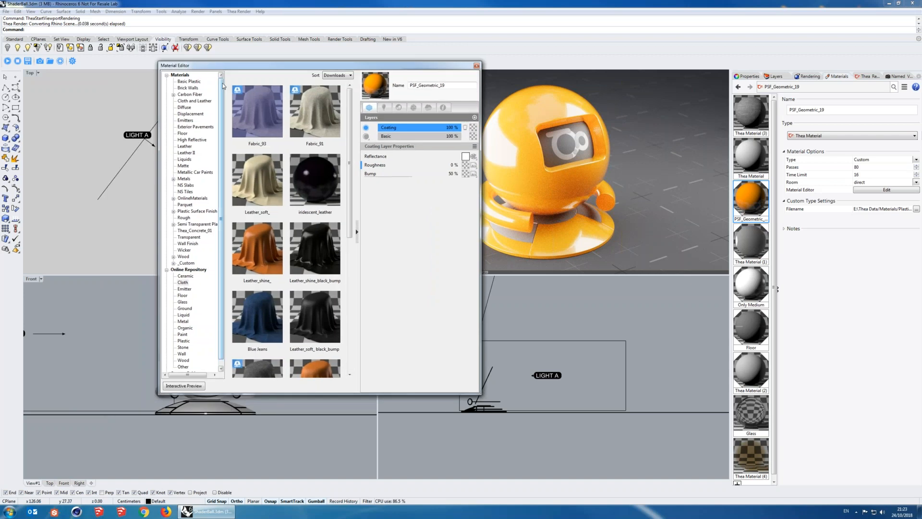
{"action": "left_click", "coordinate": [179, 75]}
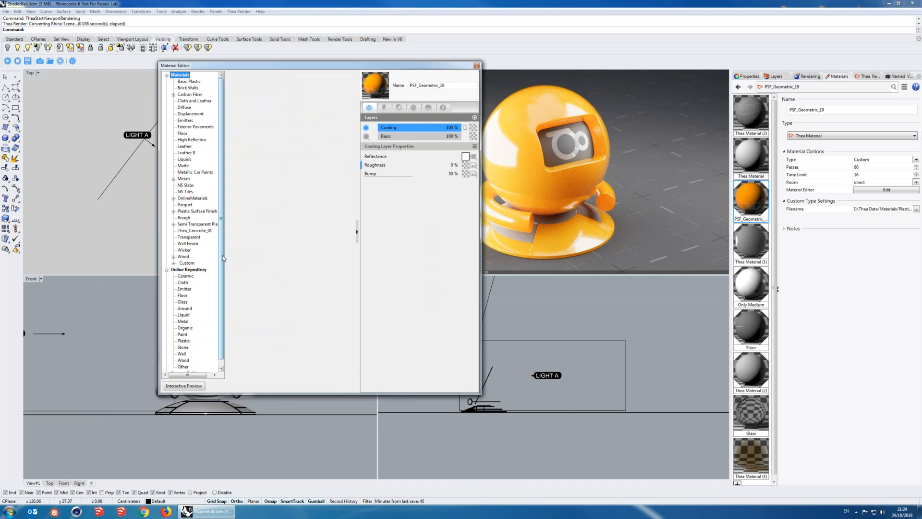
{"action": "scroll", "coordinate": [223, 258], "scroll_direction": "down", "scroll_amount": 1}
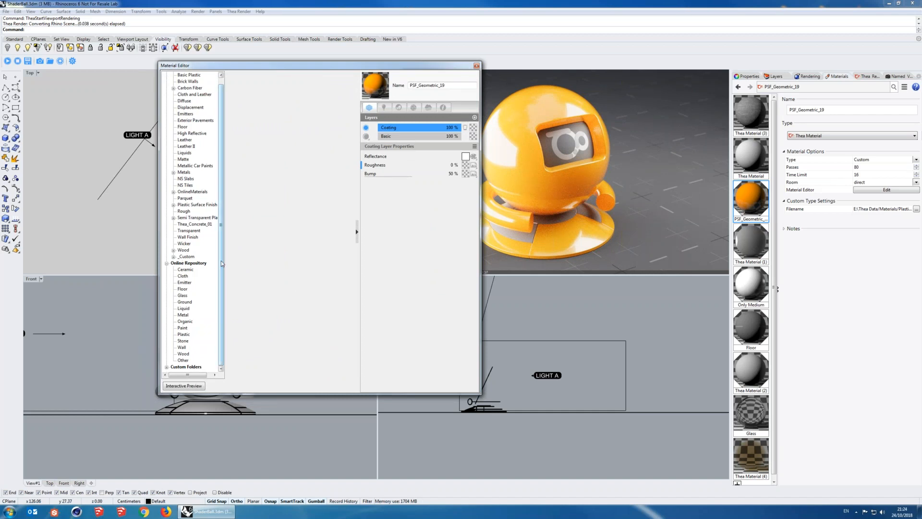
- Move the Material Editor clear of the rendered shader ball, open the library's Leather category and select the 1x1_leather_16 material
{"action": "scroll", "coordinate": [220, 262], "scroll_direction": "up", "scroll_amount": 1}
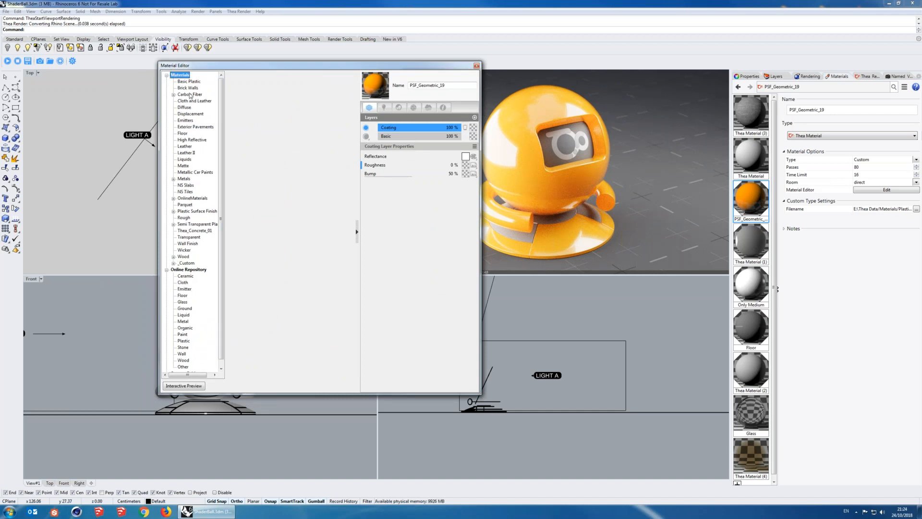
{"action": "left_click_drag", "start_coordinate": [260, 72], "coordinate": [232, 73]}
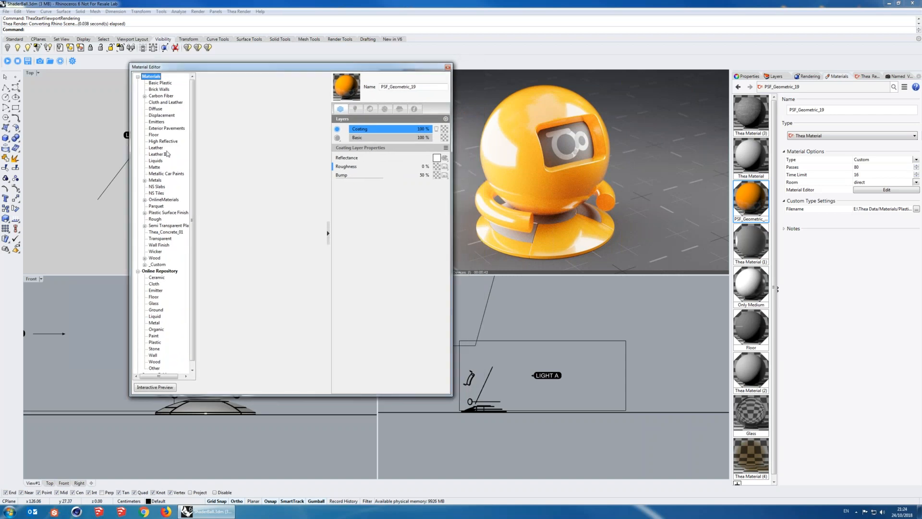
{"action": "left_click", "coordinate": [159, 148]}
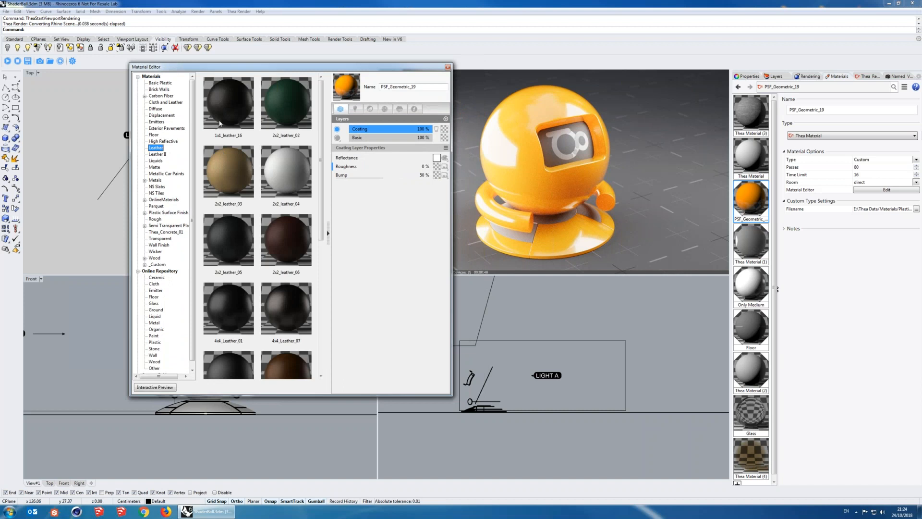
{"action": "left_click_drag", "start_coordinate": [292, 67], "coordinate": [282, 72]}
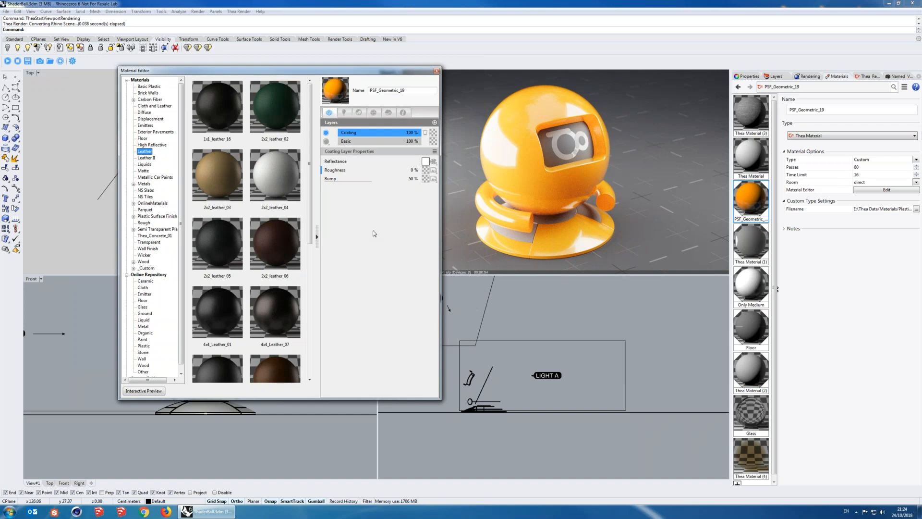
{"action": "left_click", "coordinate": [216, 122]}
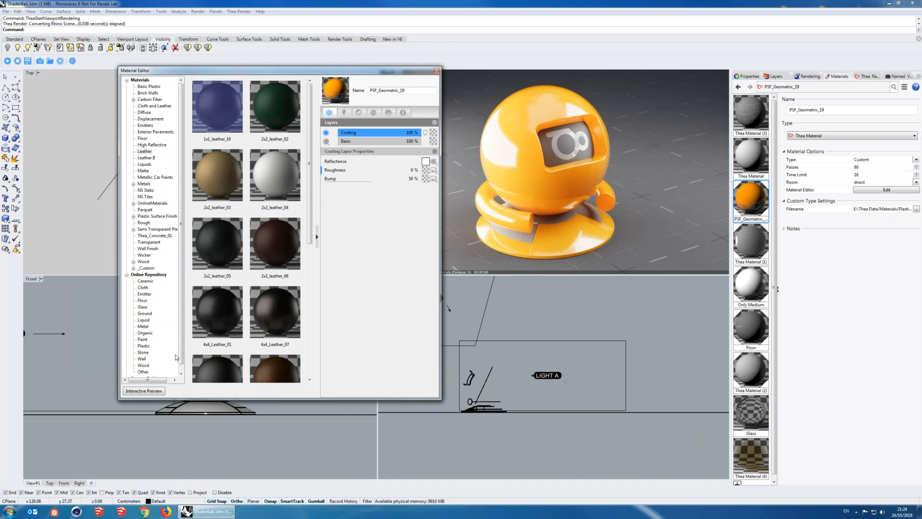
- Turn on Interactive Preview and preview the 2x2_leather_02 and 2x2_leather_03 materials on the shader ball
{"action": "left_click", "coordinate": [147, 392]}
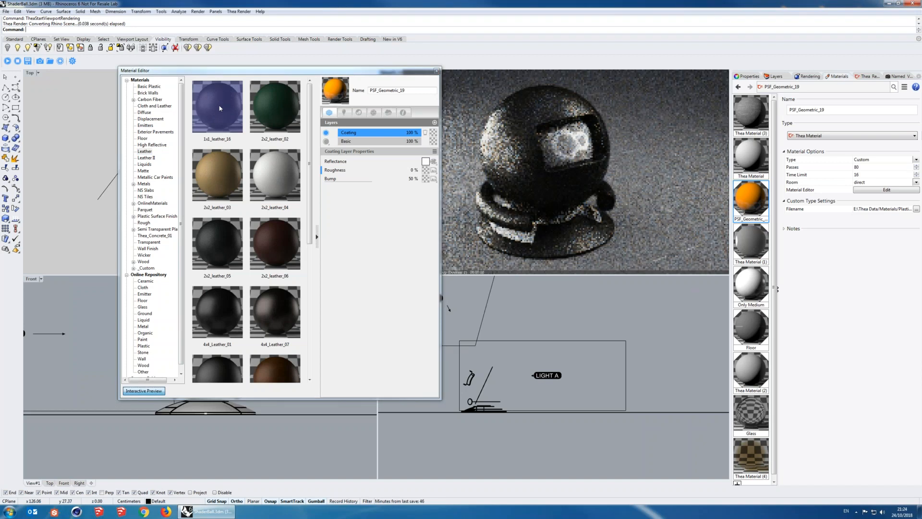
{"action": "left_click", "coordinate": [280, 112]}
{"action": "left_click", "coordinate": [219, 175]}
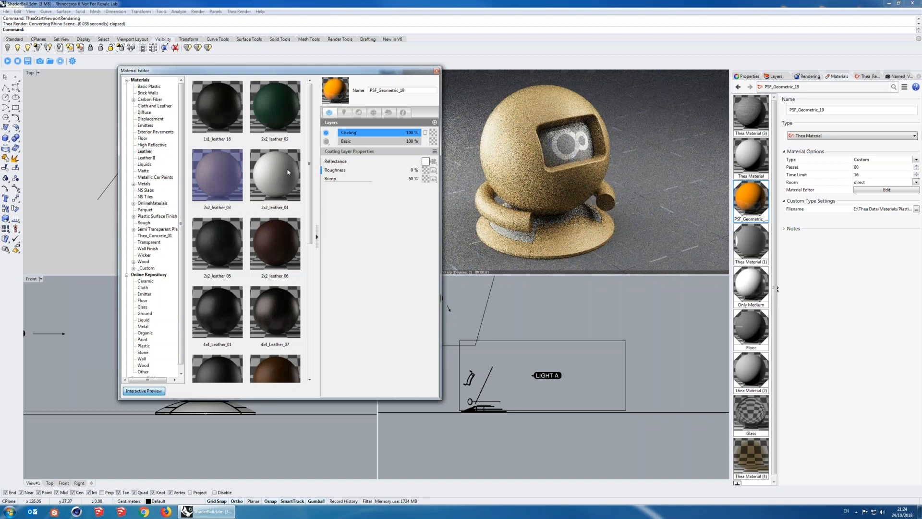